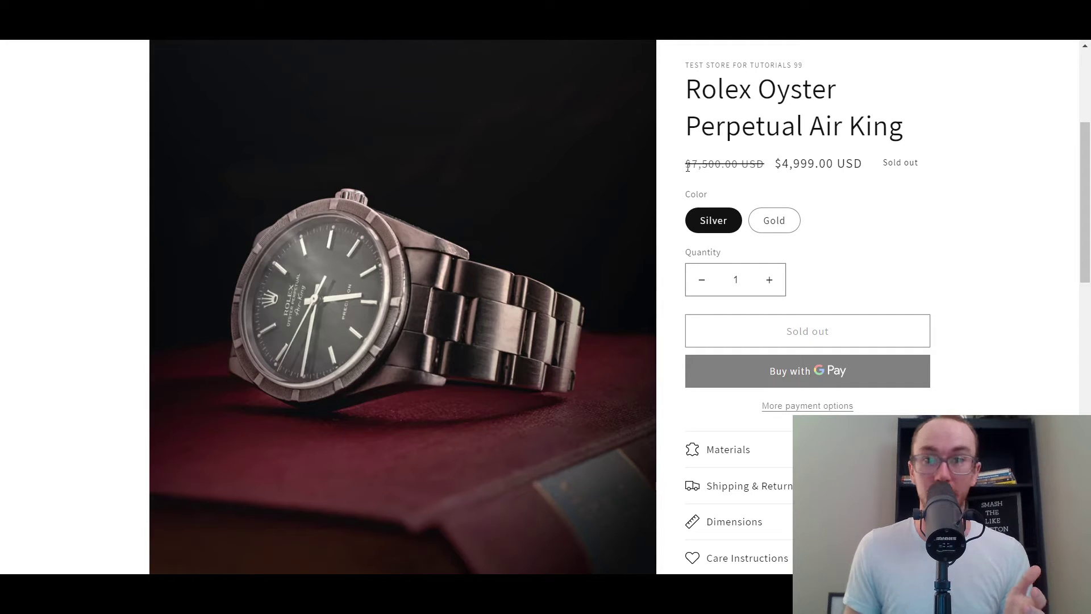
- Check the Air King's $7,500.00 struck-through and $4,999.00 sale prices for Silver and Gold
left_click_drag(687, 164, 770, 164)
left_click(771, 167)
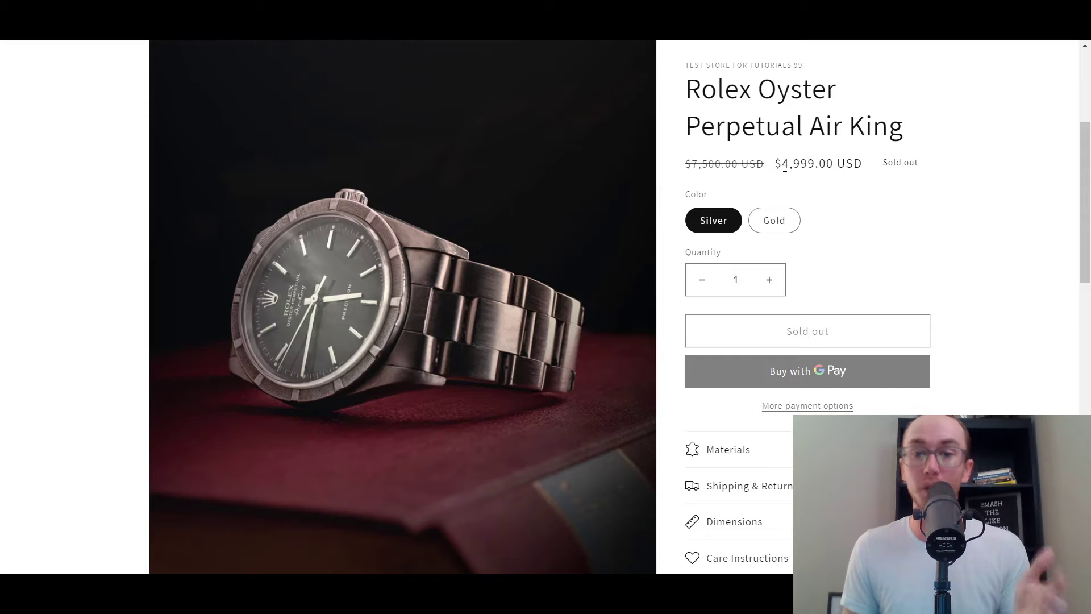
left_click_drag(777, 164, 862, 164)
left_click(868, 179)
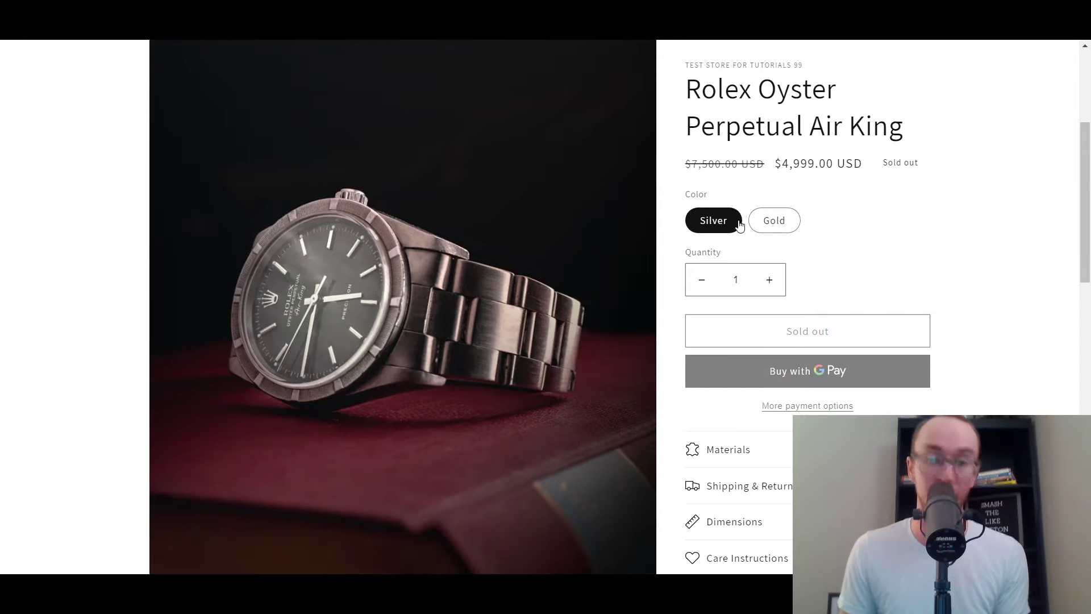
left_click(780, 234)
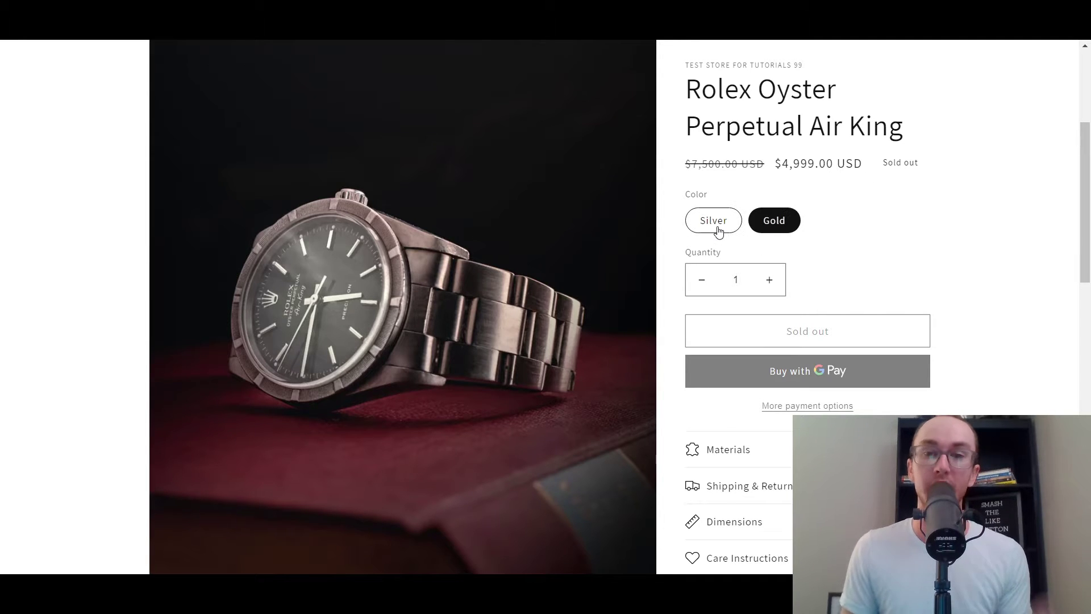
left_click(717, 228)
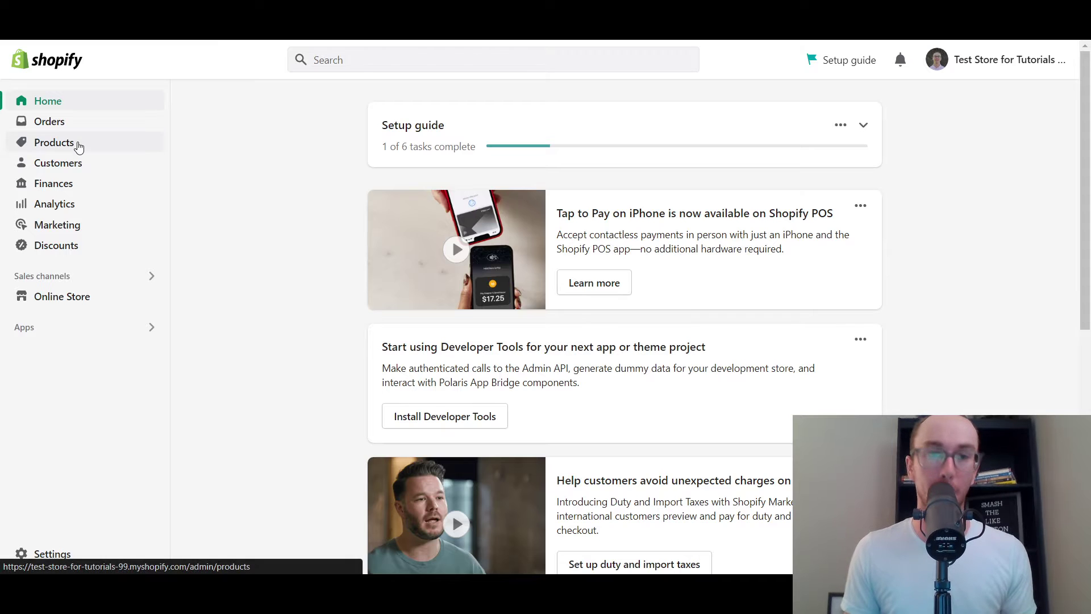
- Open the Rolex Oyster Perpetual Datejust from the Products list
left_click(77, 147)
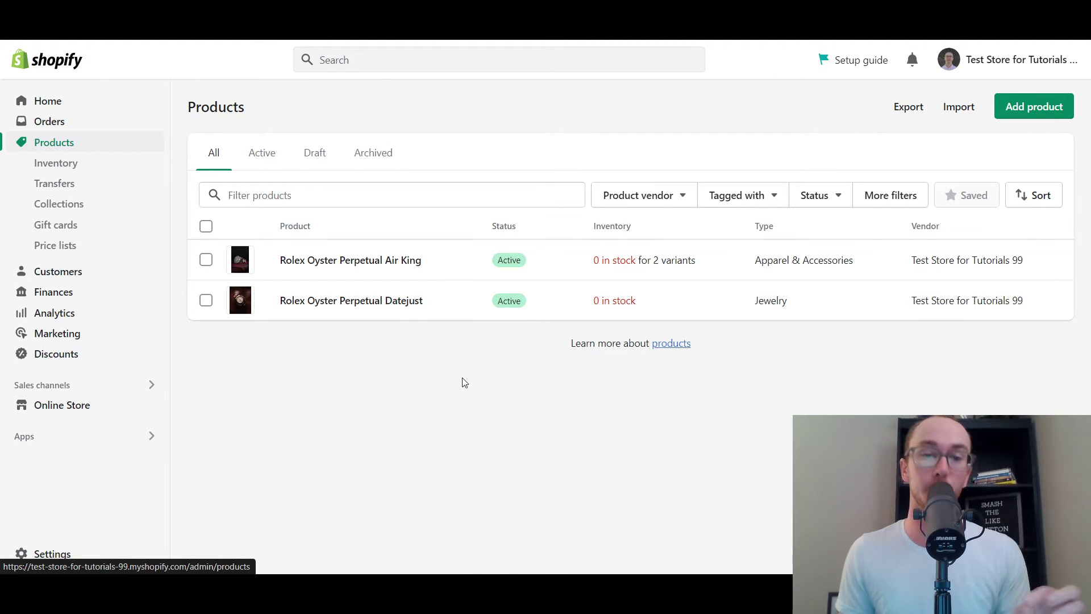
left_click(464, 315)
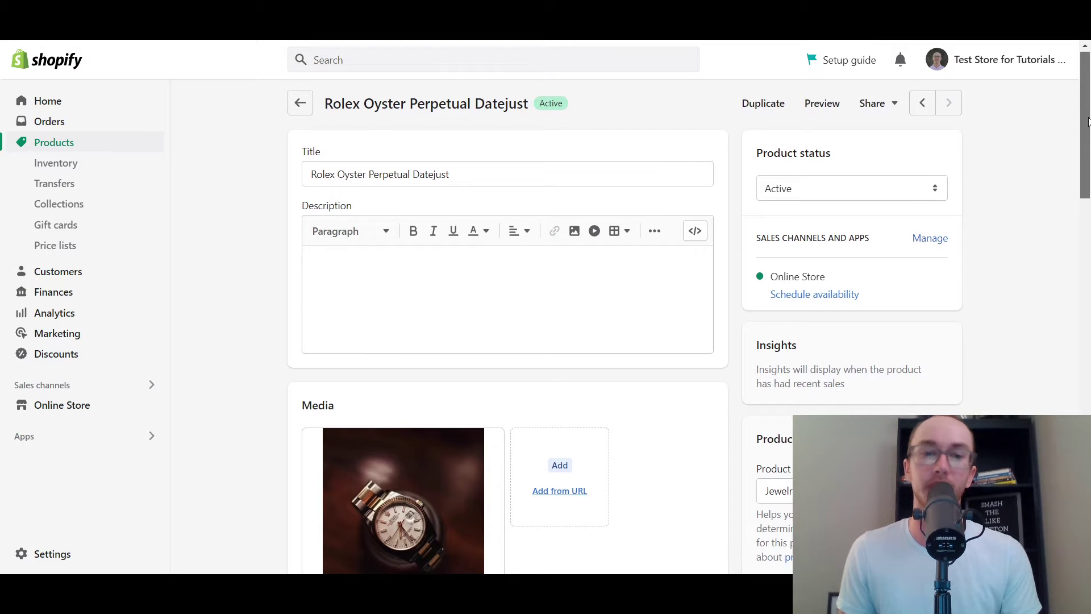
- Set the Datejust price to $1,999.99 in the Pricing section
left_click_drag(1083, 123, 1076, 225)
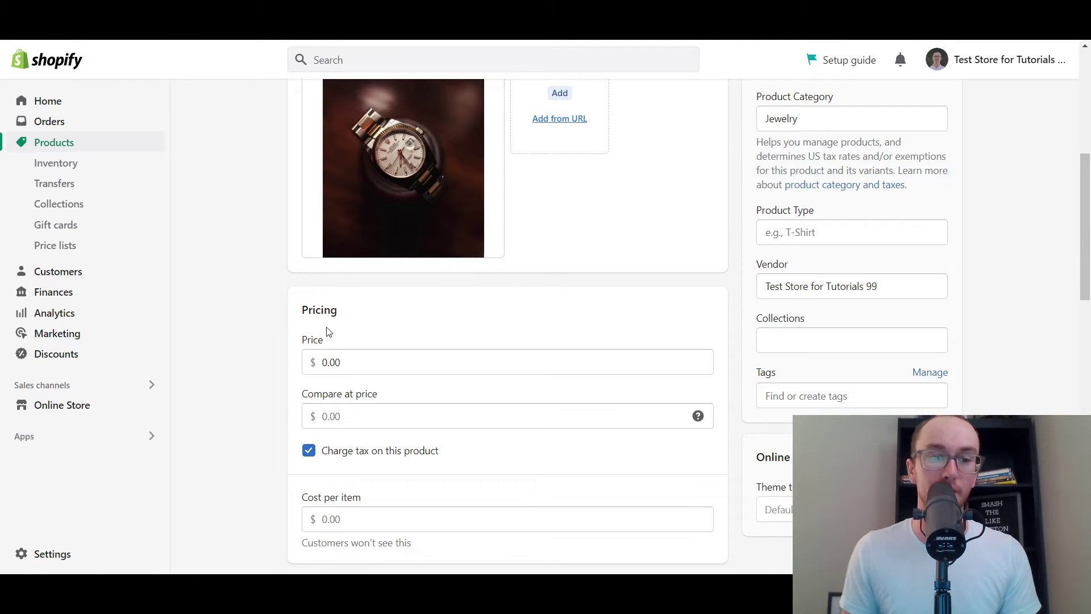
left_click(375, 362)
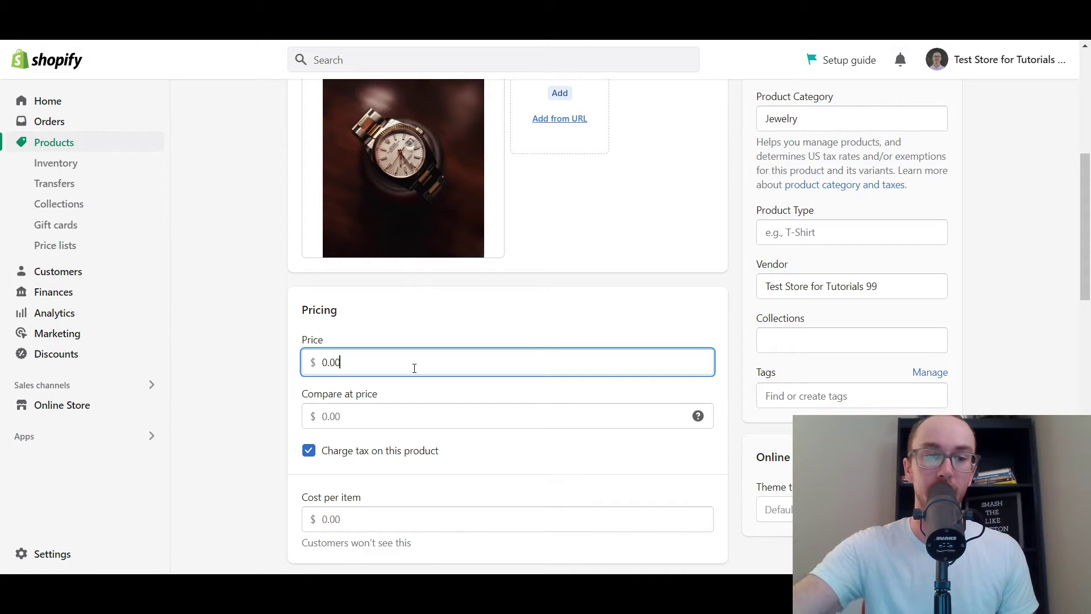
type("1")
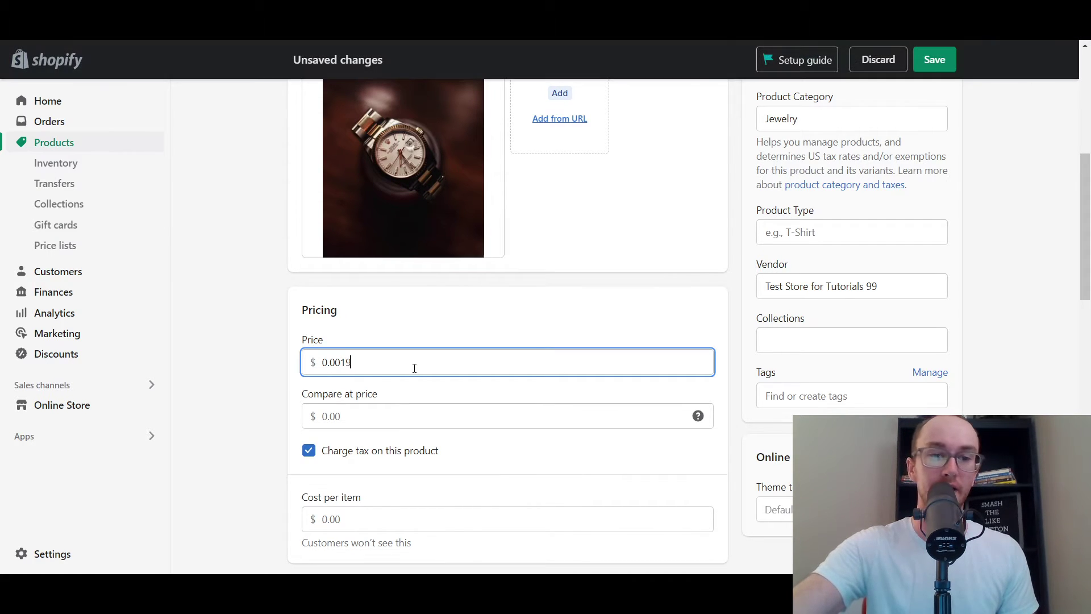
type("9")
left_click_drag(414, 367, 320, 356)
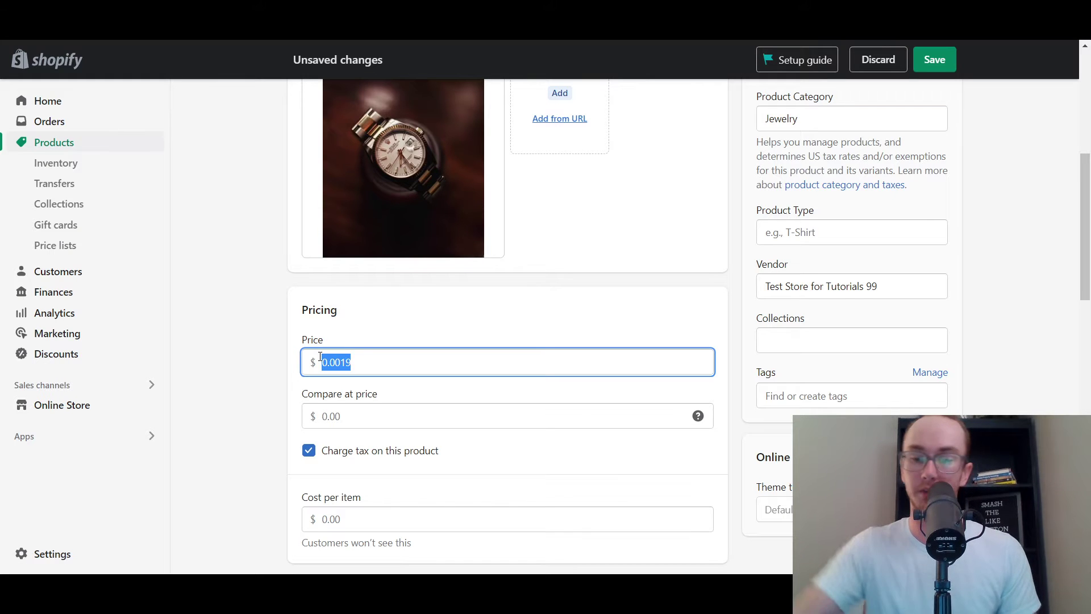
type("1999")
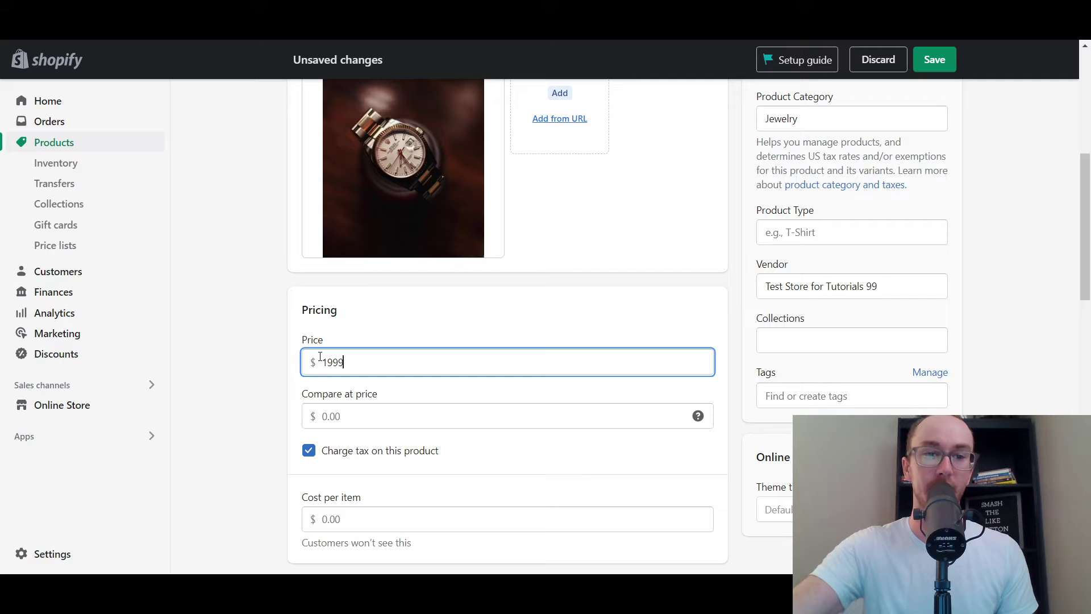
type(".99")
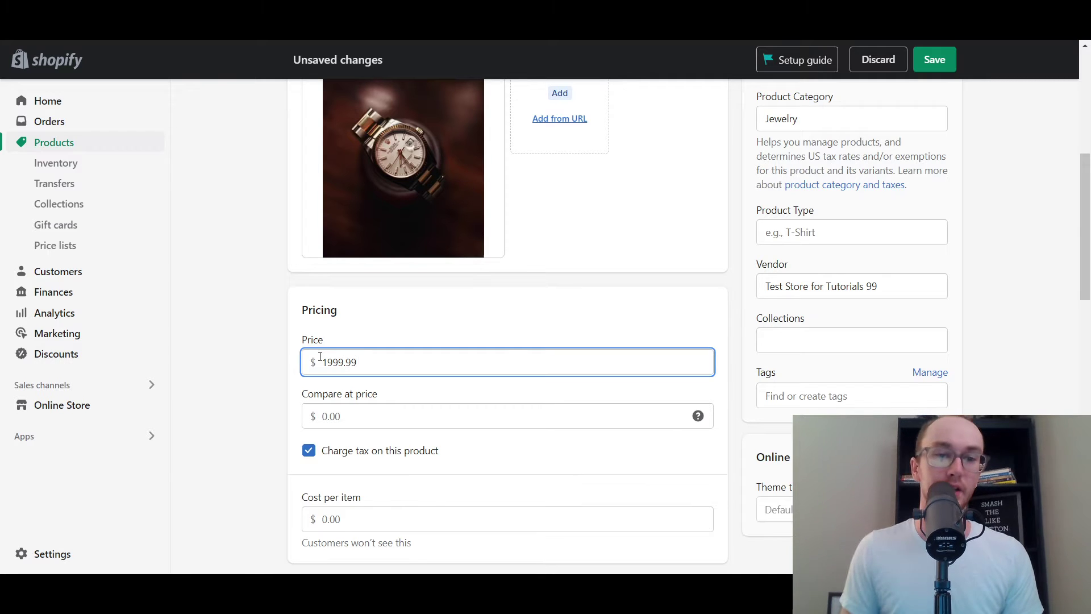
left_click(281, 347)
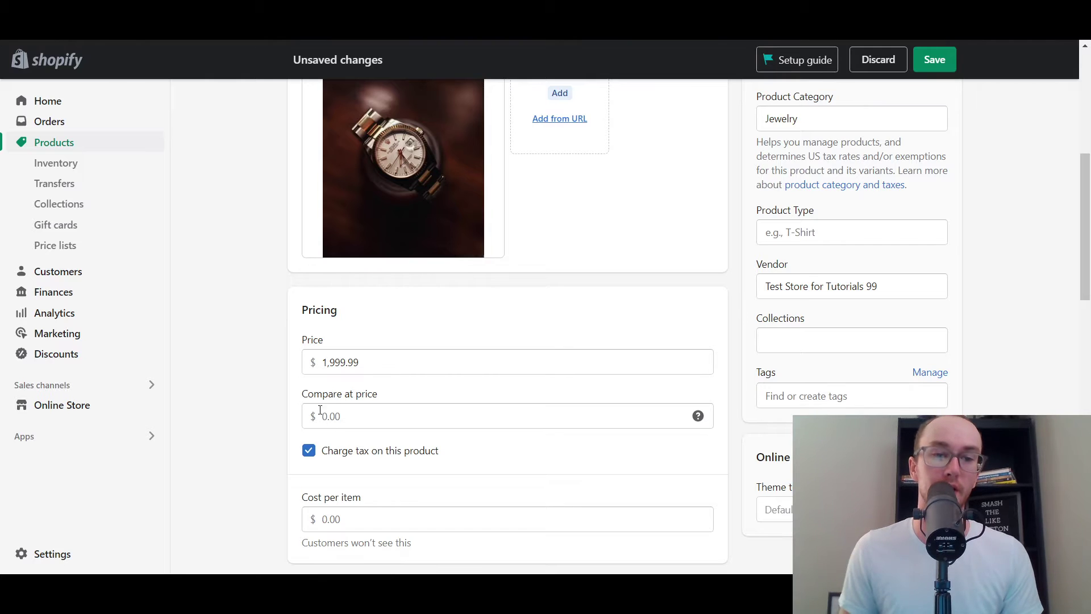
- Set the Datejust compare-at price to $3,000.00
left_click(378, 414)
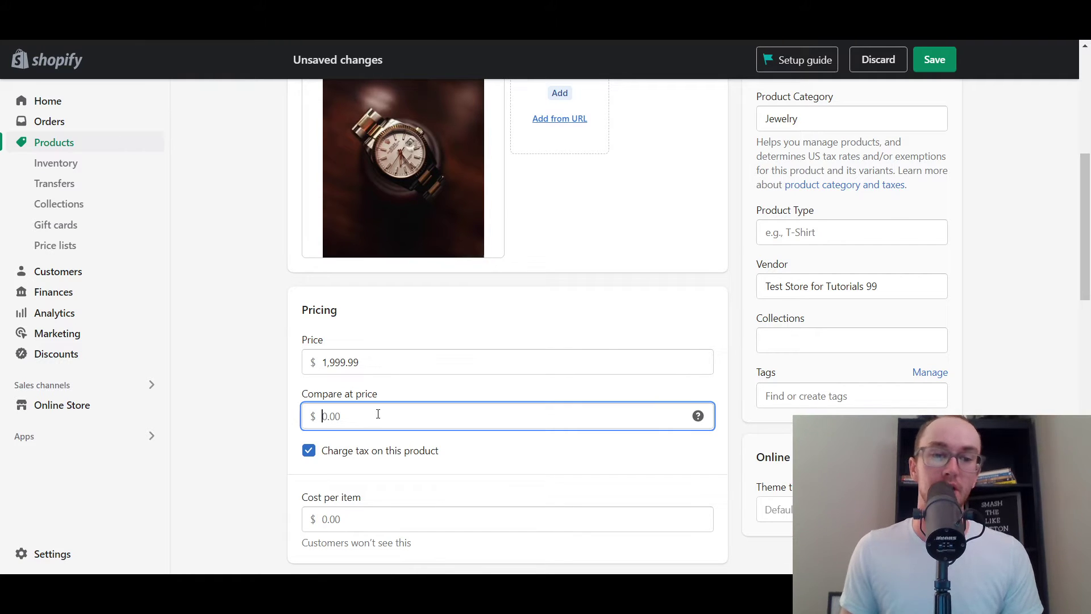
type("3000")
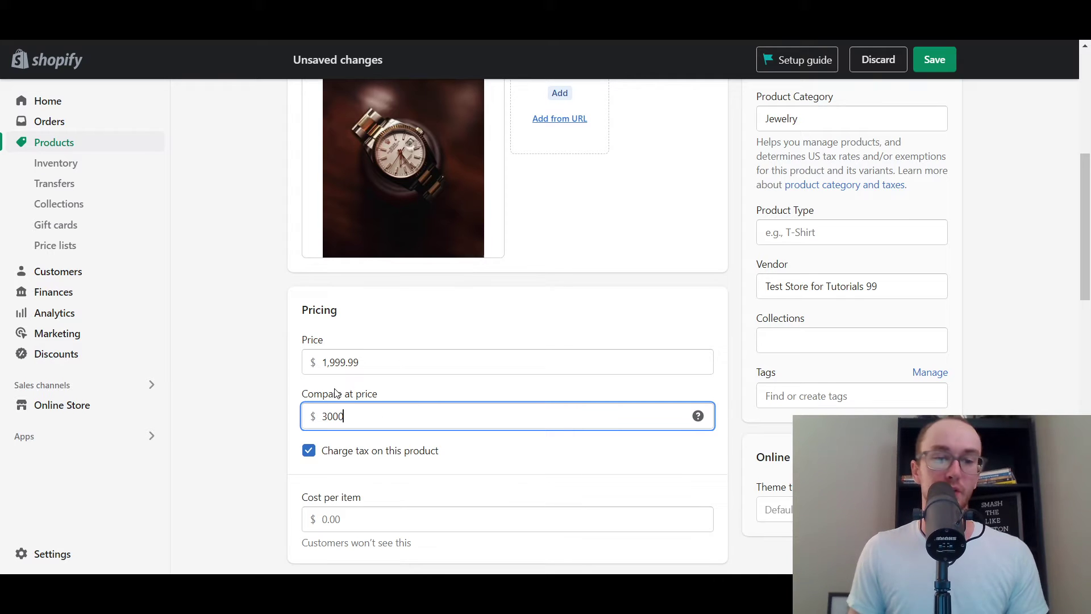
left_click(313, 392)
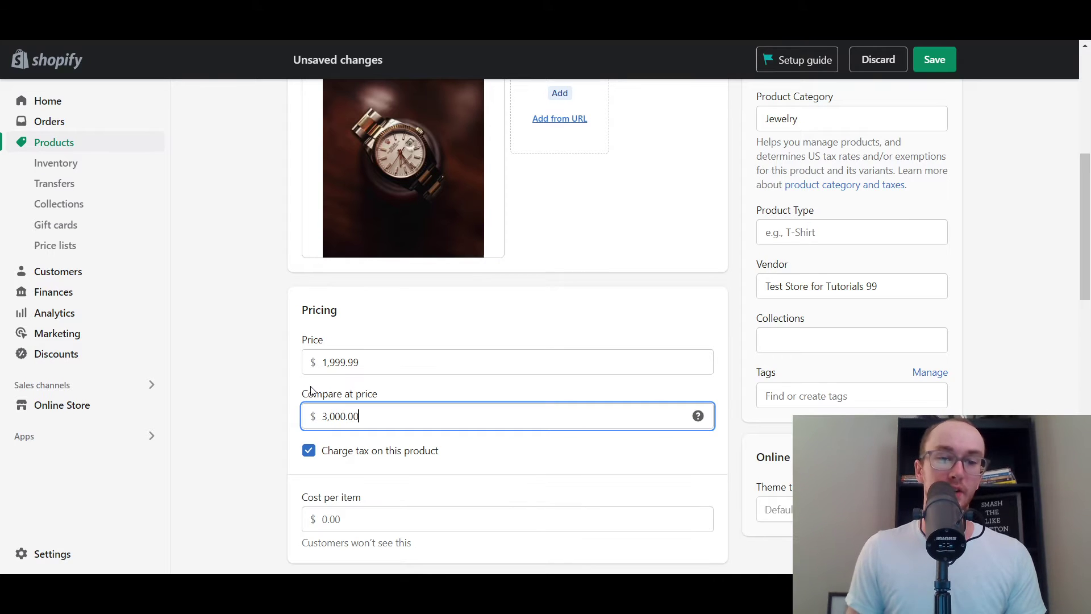
left_click(267, 379)
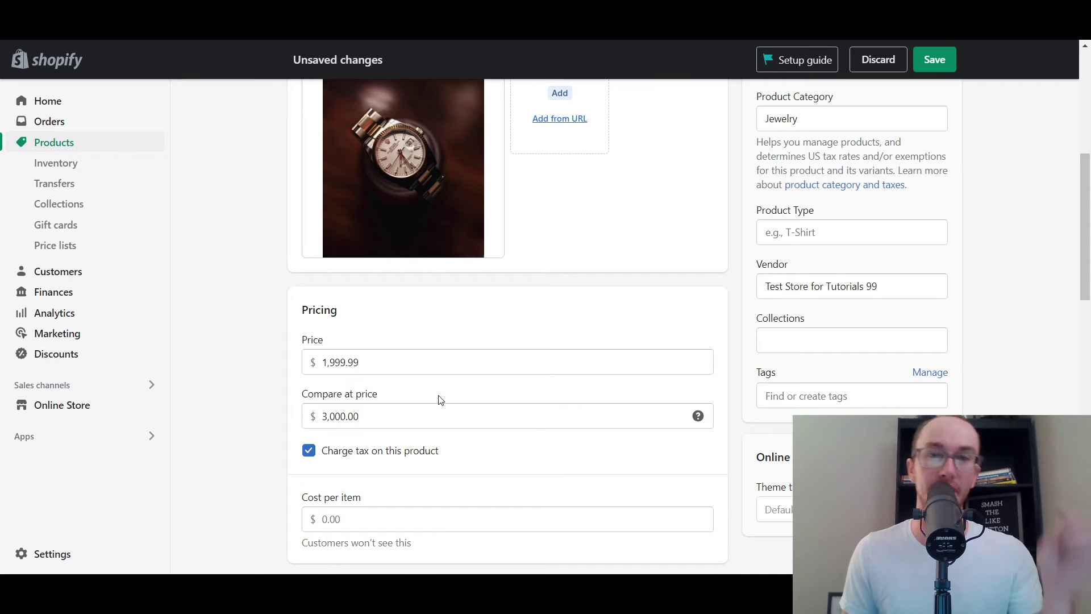
- Save the Datejust prices and confirm the storefront shows $3,000.00 struck through beside $1,999.99
left_click(936, 59)
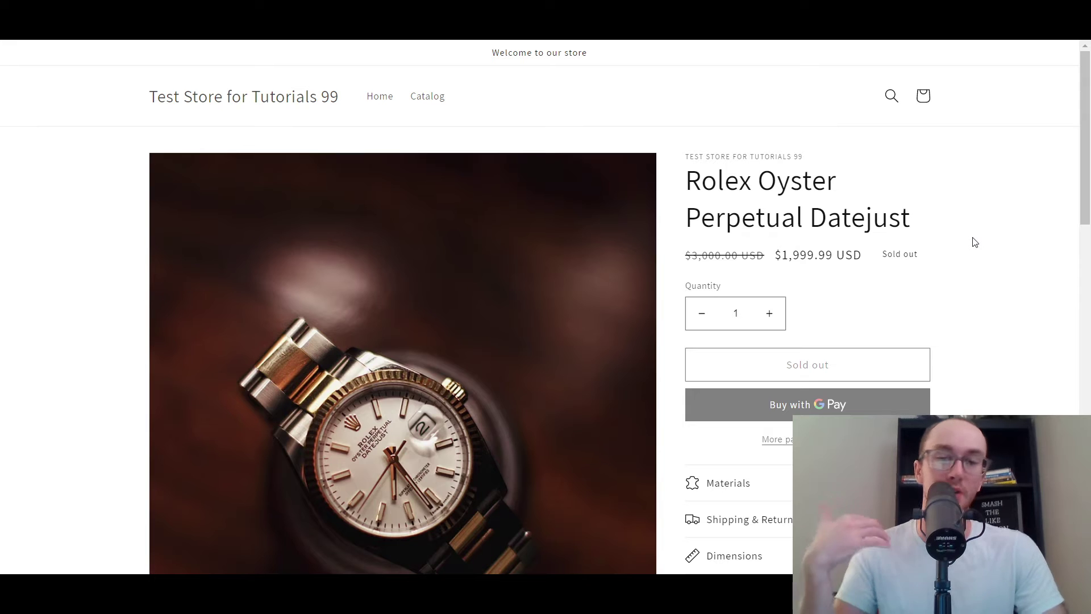
scroll(1087, 171, "down", 1)
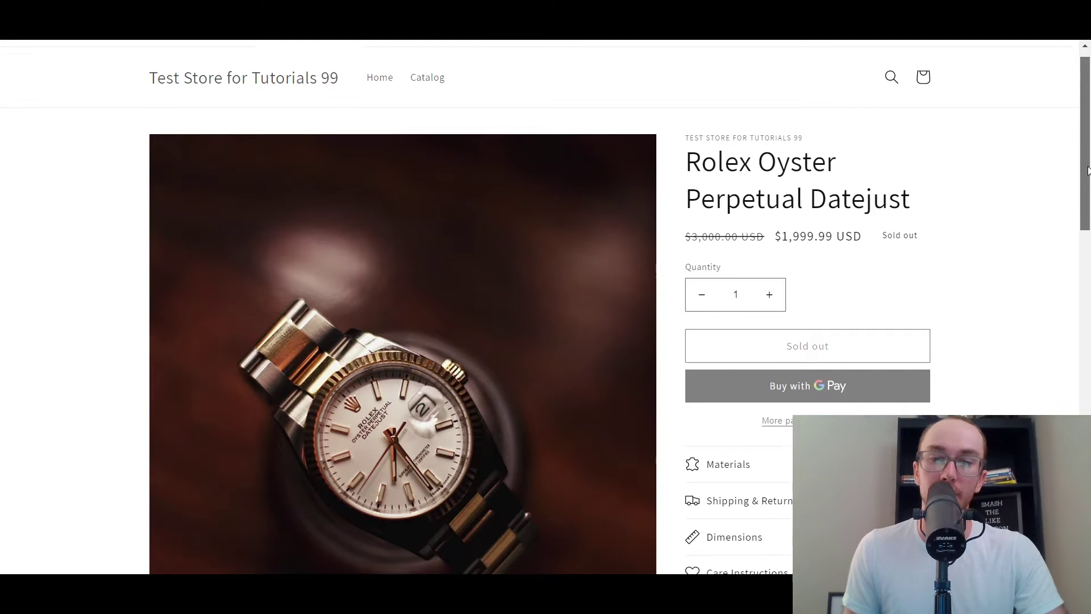
scroll(1087, 171, "down", 15)
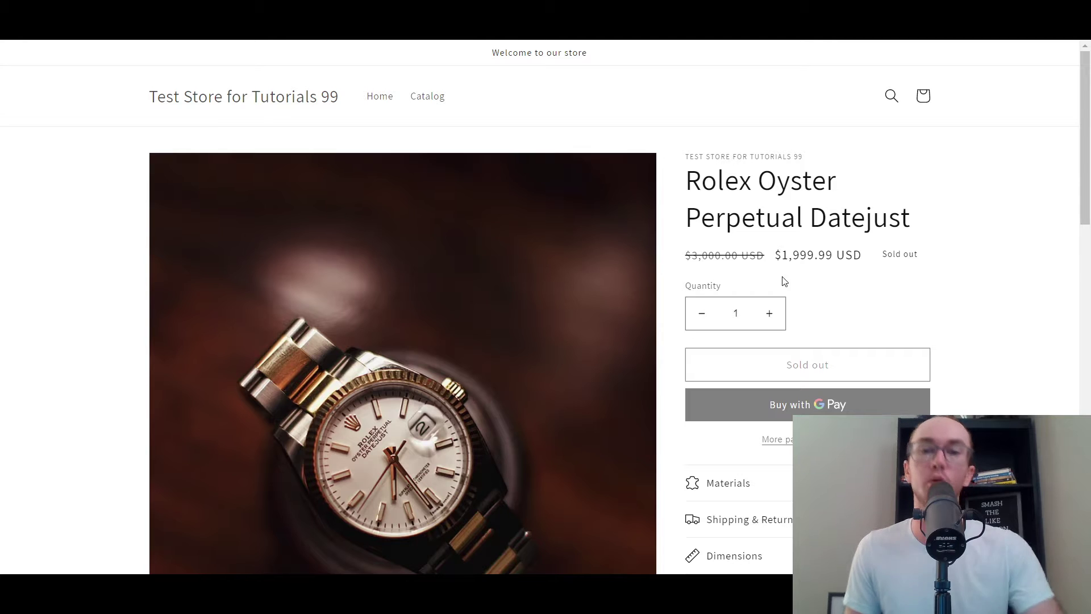
left_click_drag(688, 259, 857, 262)
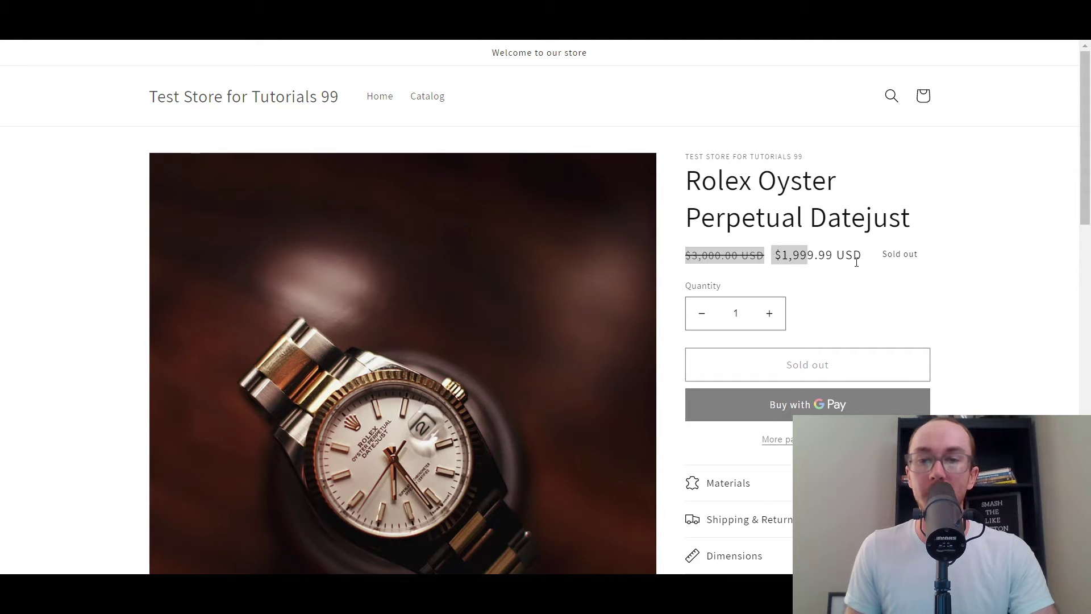
left_click(858, 257)
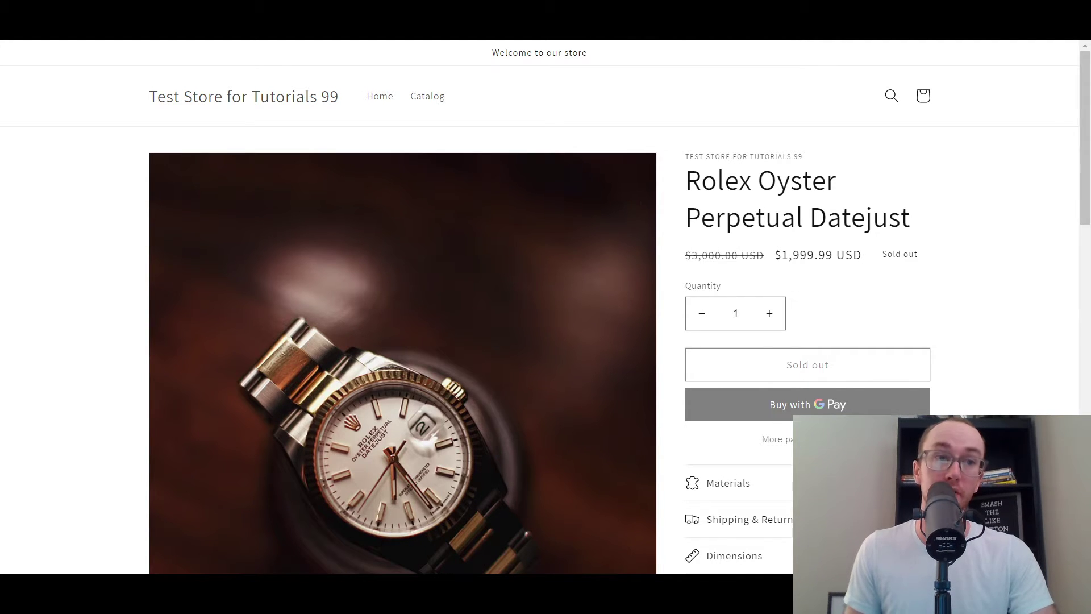
key("ctrl+w")
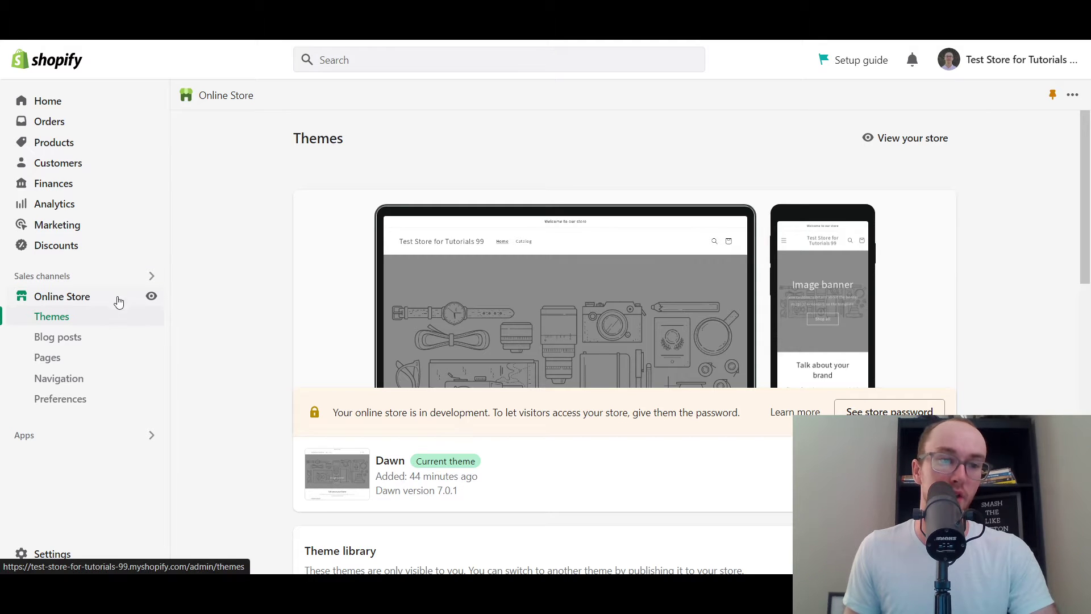
left_click_drag(1078, 204, 1081, 279)
scroll(388, 368, "down", 6)
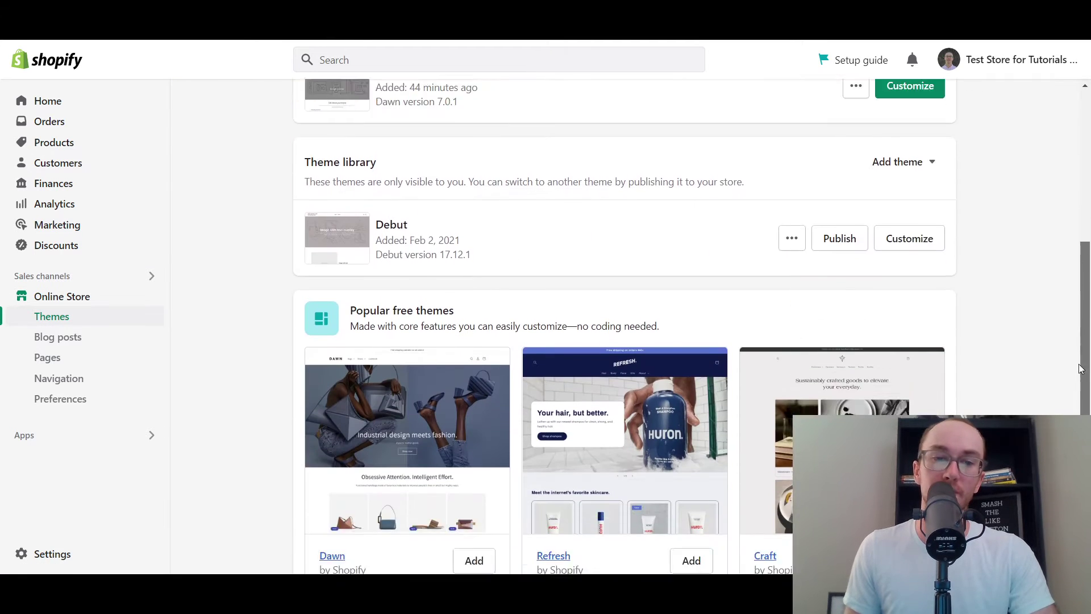
scroll(1023, 358, "down", 2)
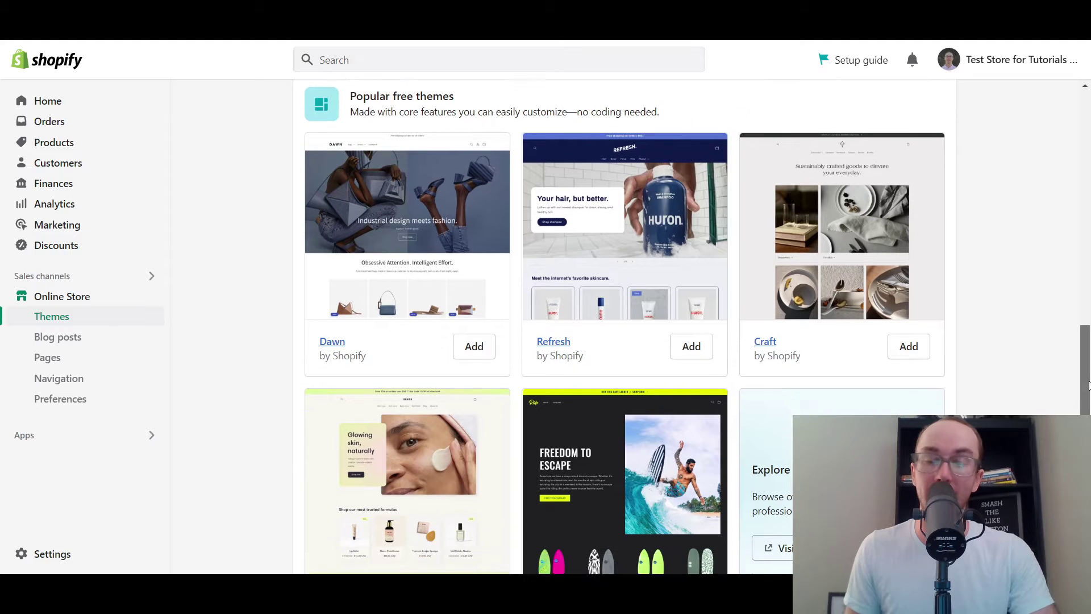
scroll(955, 382, "up", 1)
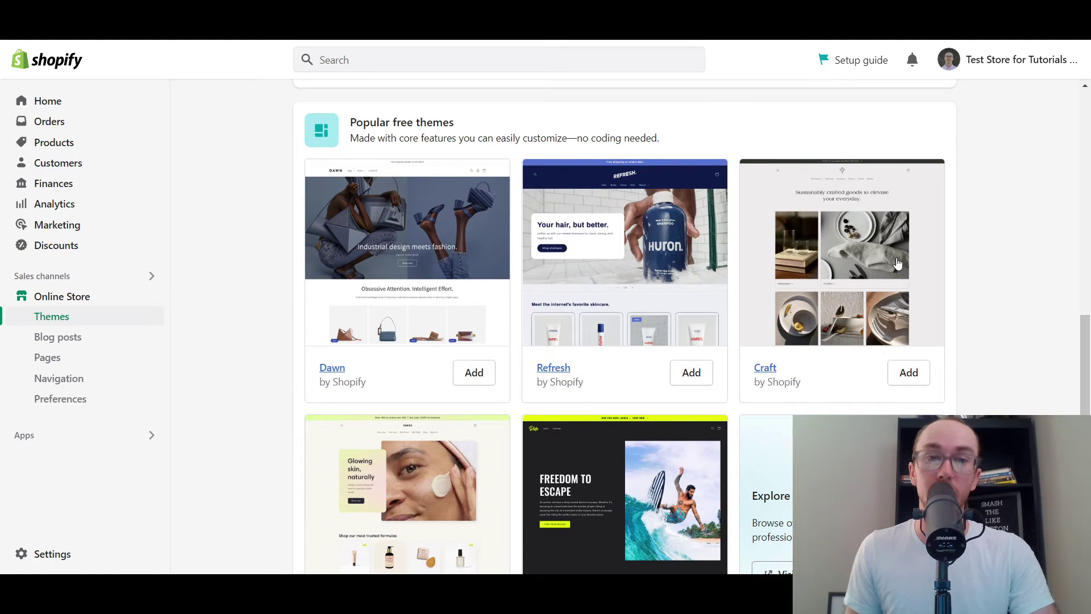
left_click_drag(1085, 344, 1086, 193)
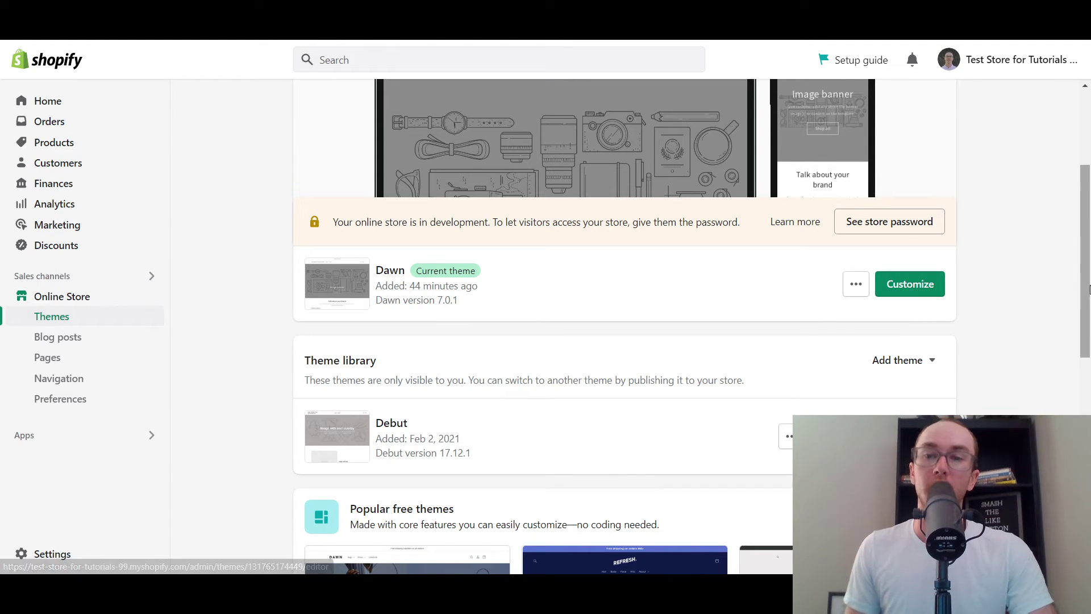
left_click_drag(1084, 291, 1087, 339)
scroll(1006, 339, "down", 5)
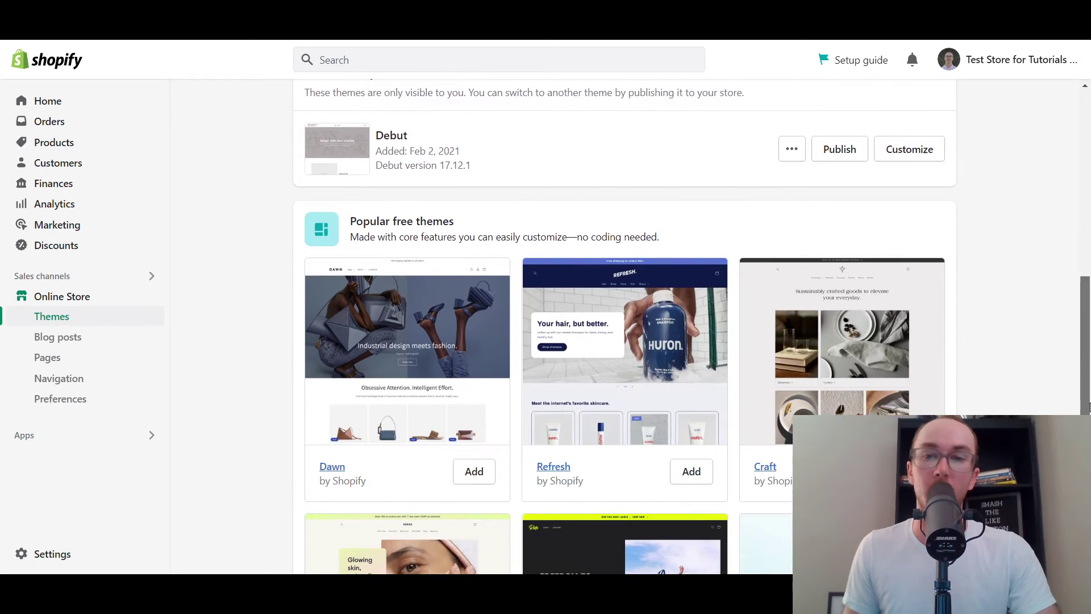
mouse_move(1084, 377)
left_mouse_down()
mouse_move(1083, 361)
mouse_move(1081, 394)
left_mouse_up()
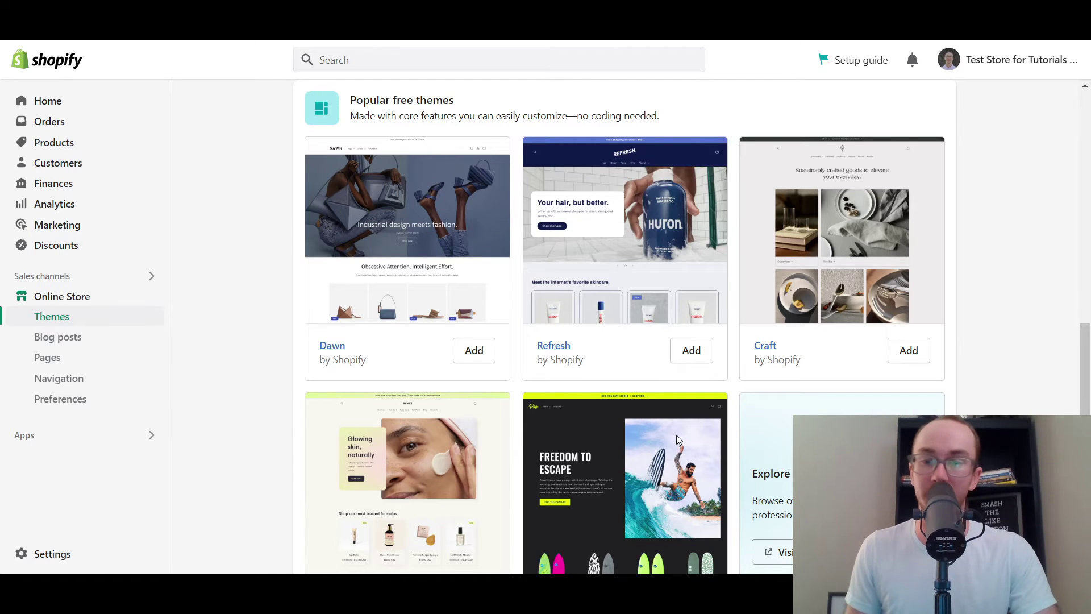
left_click_drag(1085, 370, 1087, 85)
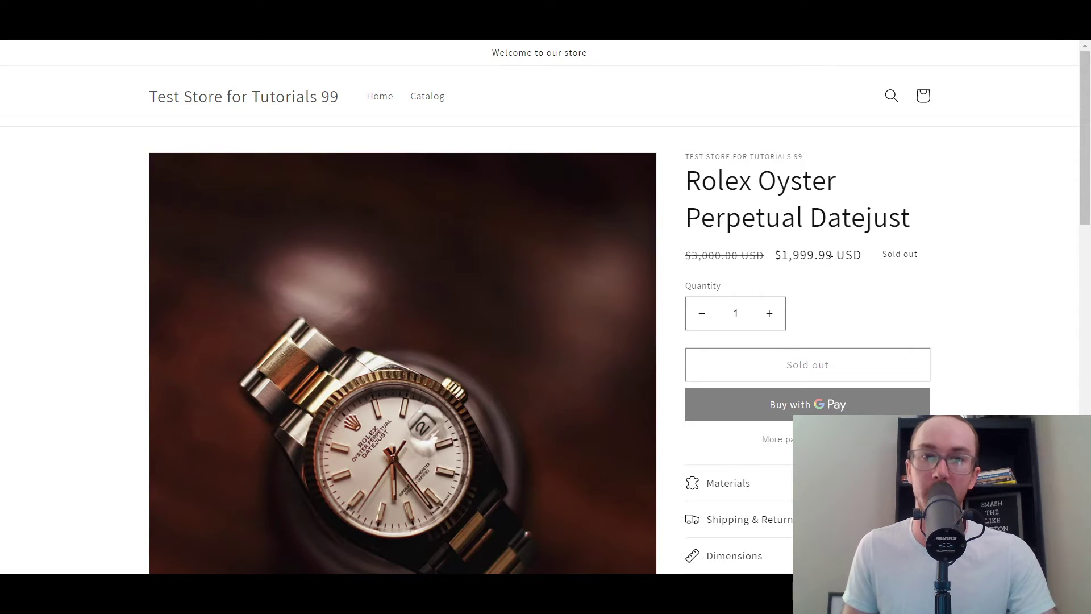
- Scroll the Air King storefront page to view $4,999.00 beside the struck-through $7,500.00
scroll(818, 263, "down", 1)
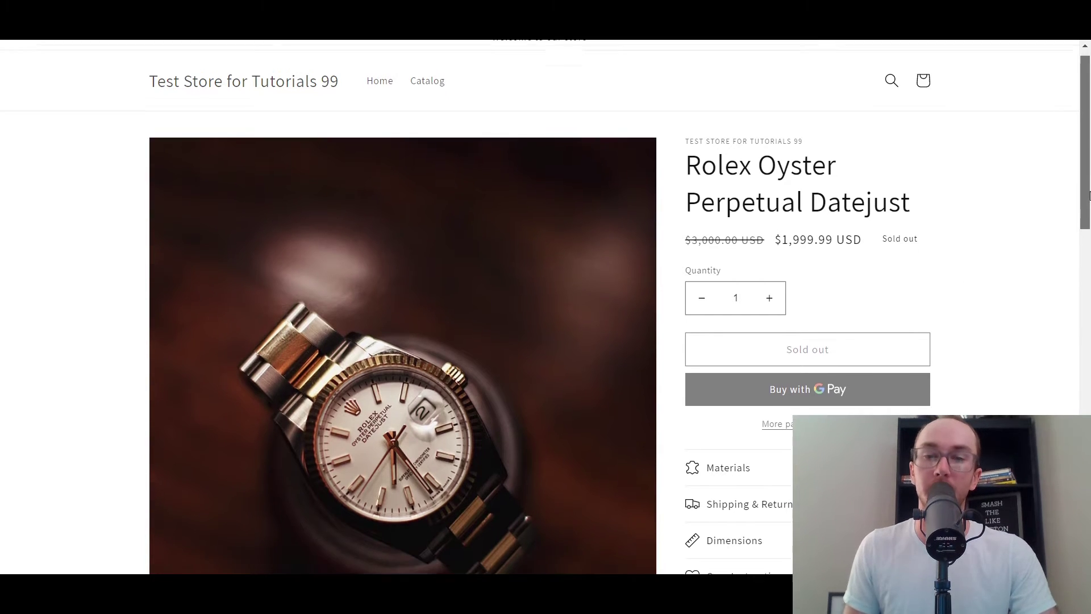
scroll(801, 265, "up", 1)
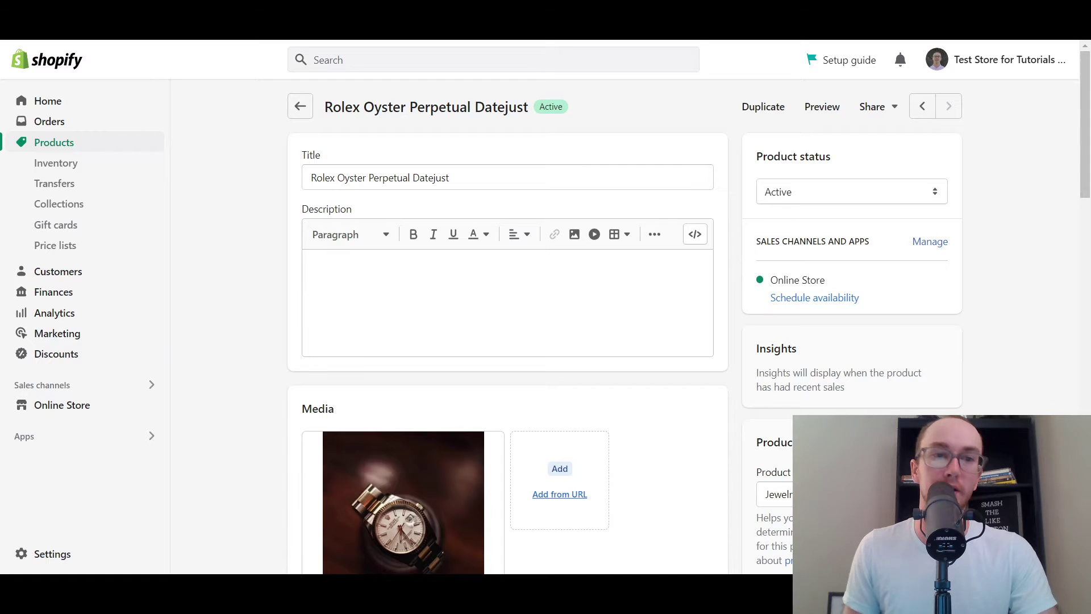
- Open the Air King in the admin and check the Silver variant's price under Variants
left_click(300, 106)
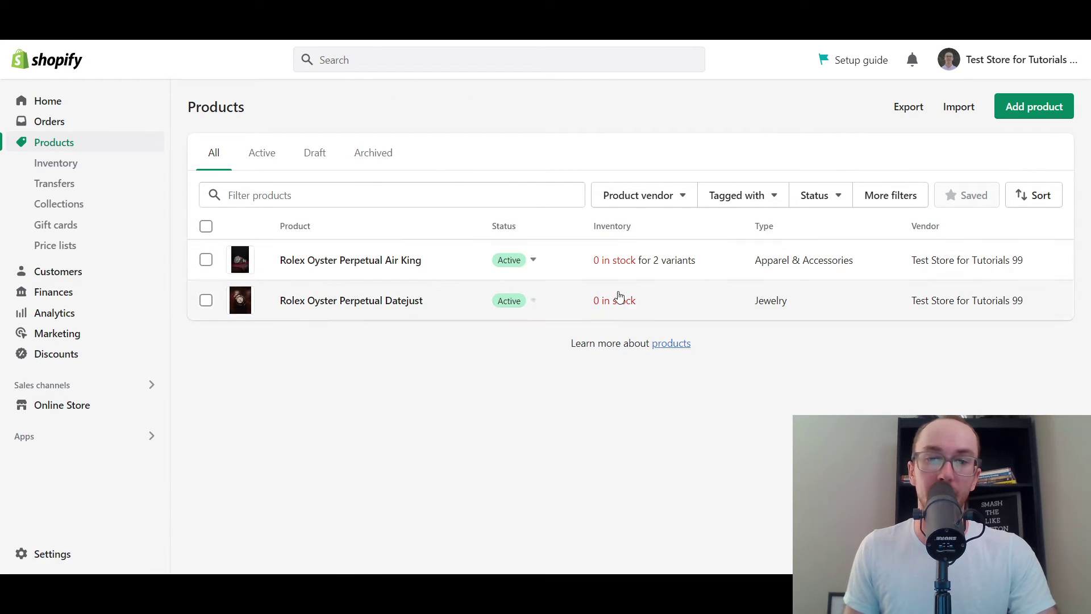
left_click(454, 274)
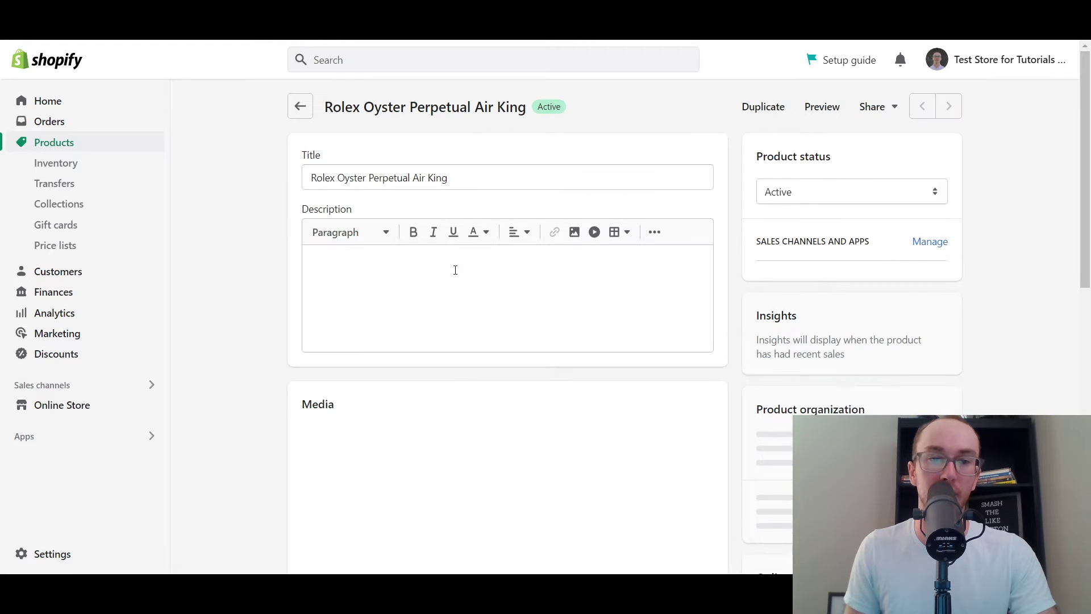
left_click_drag(1088, 149, 1058, 411)
scroll(521, 470, "up", 1)
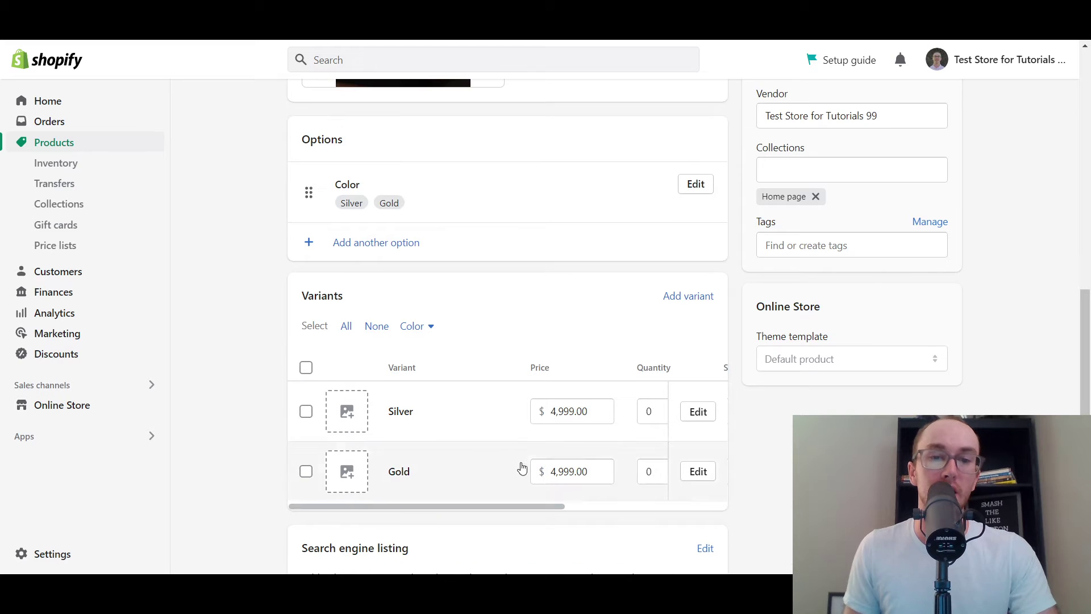
left_click_drag(595, 412, 550, 411)
left_click(744, 416)
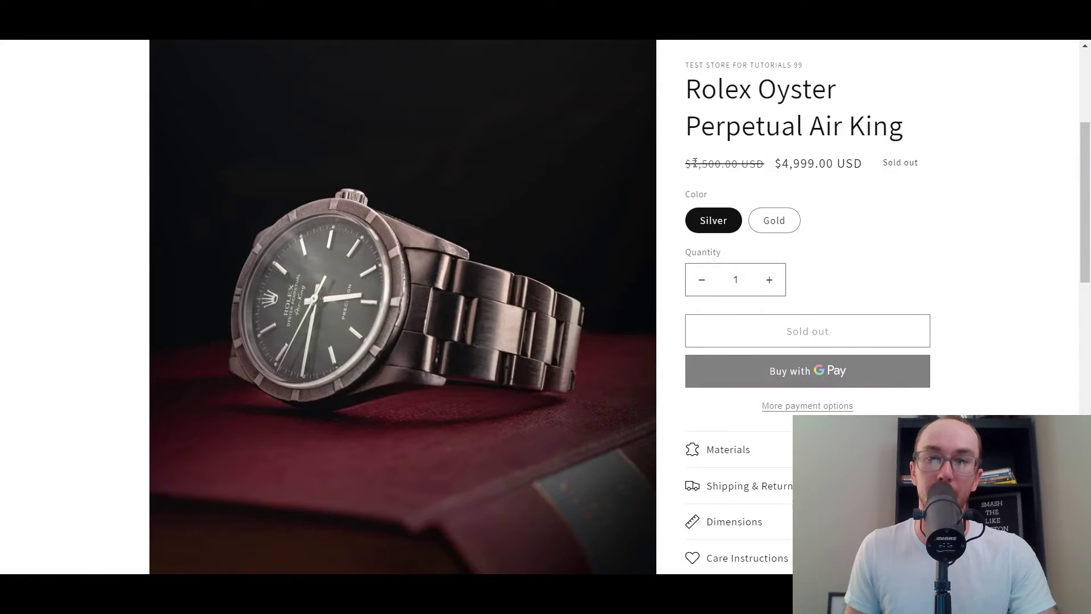
- Compare against the storefront's struck-through and sale prices, then return to Products
left_click_drag(694, 162, 798, 165)
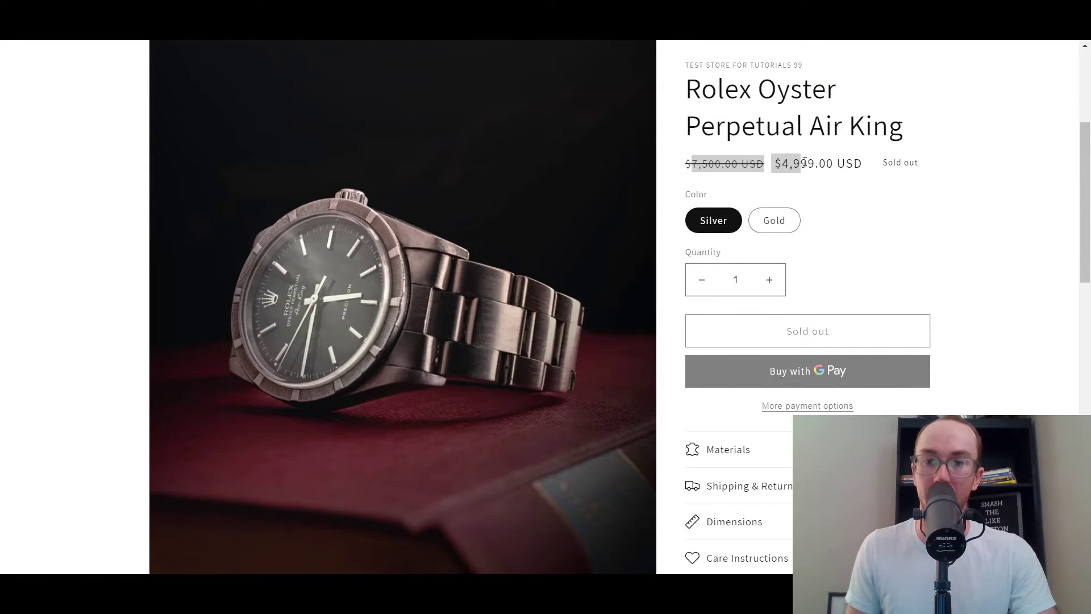
left_click(745, 175)
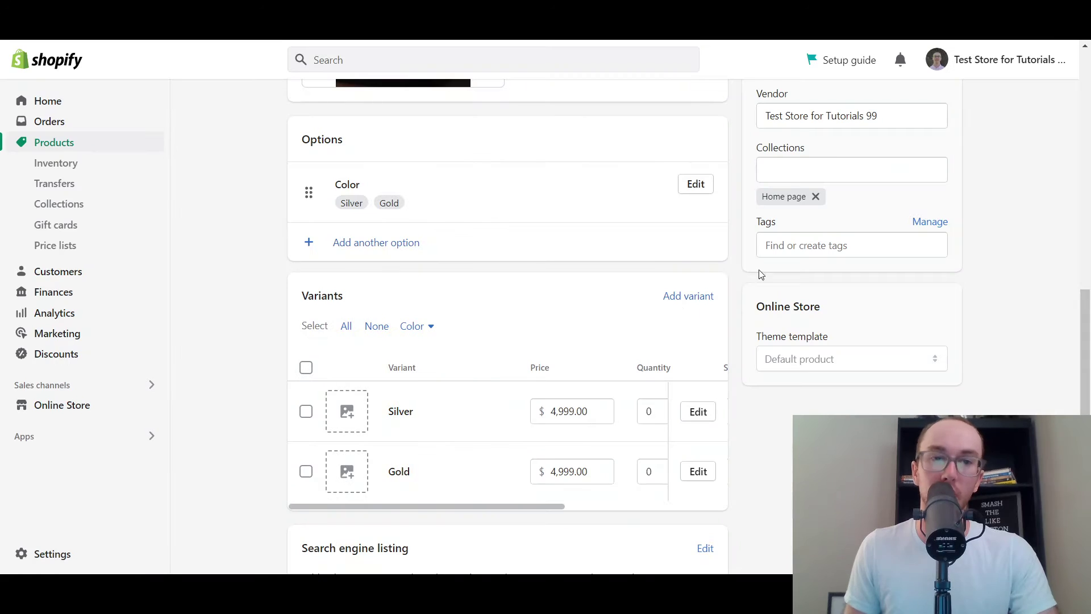
scroll(245, 183, "up", 10)
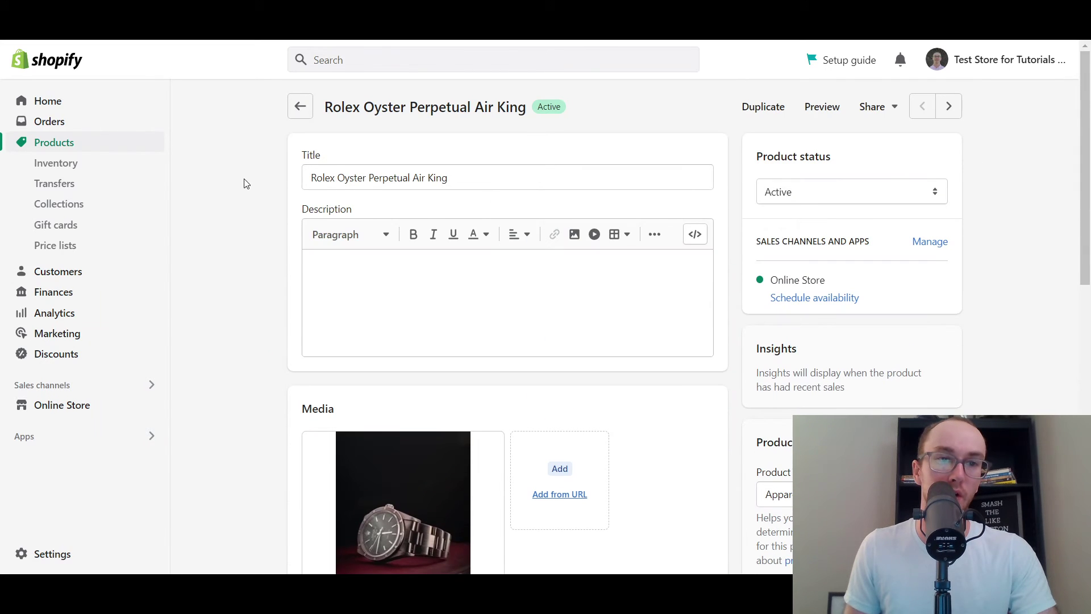
left_click(300, 106)
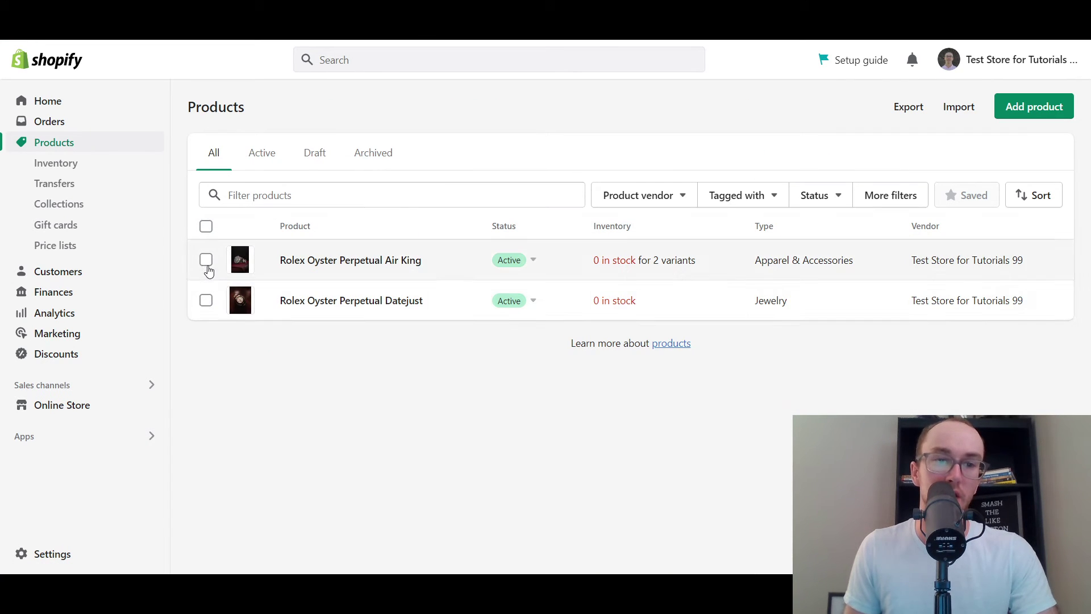
- Select the Air King and open it in the bulk editor through More actions
left_click(206, 260)
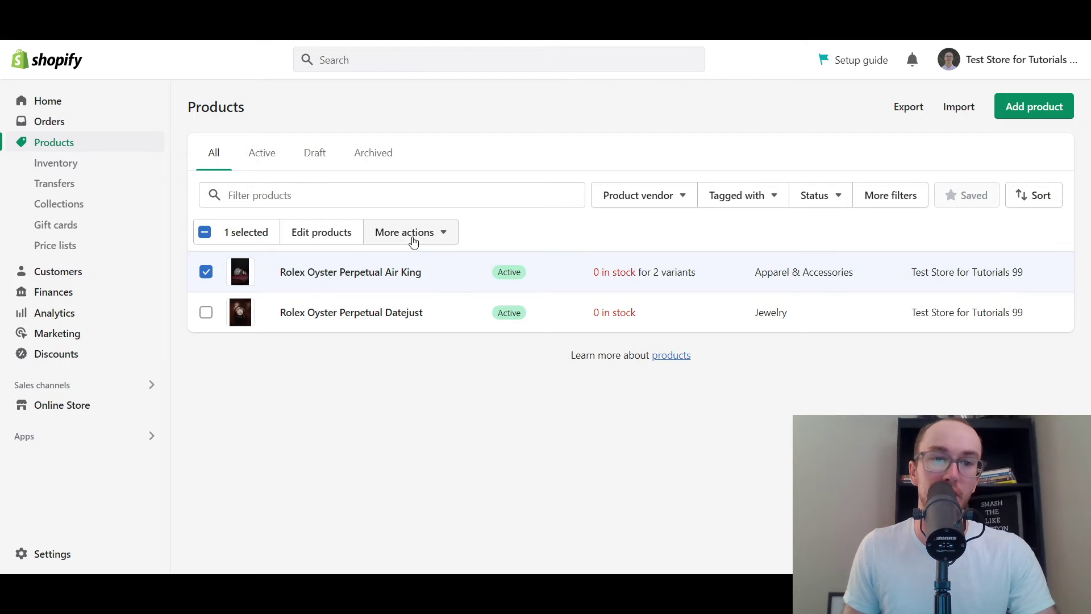
left_click(452, 236)
left_click(322, 233)
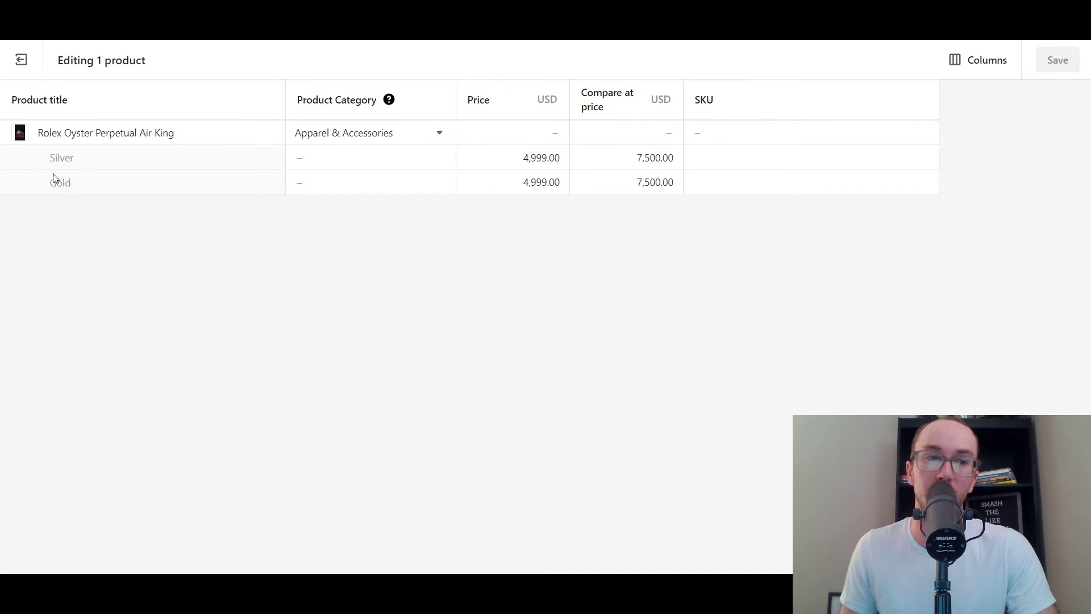
- Change the Gold variant's compare-at price to 12,000.00 and price to 7,999.00
left_click(633, 159)
left_click_drag(635, 160, 649, 158)
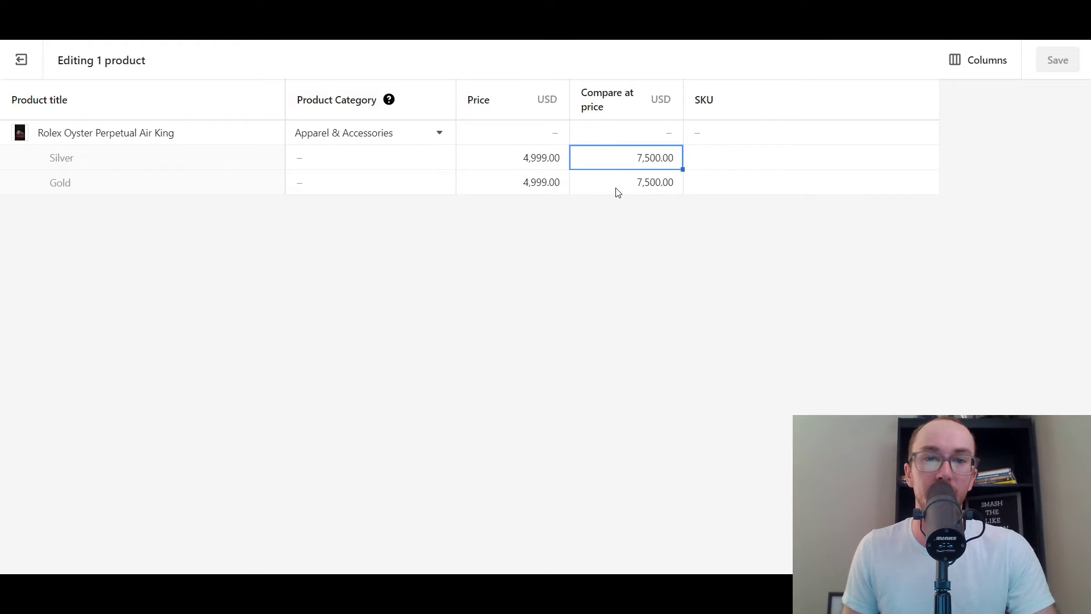
left_click(634, 185)
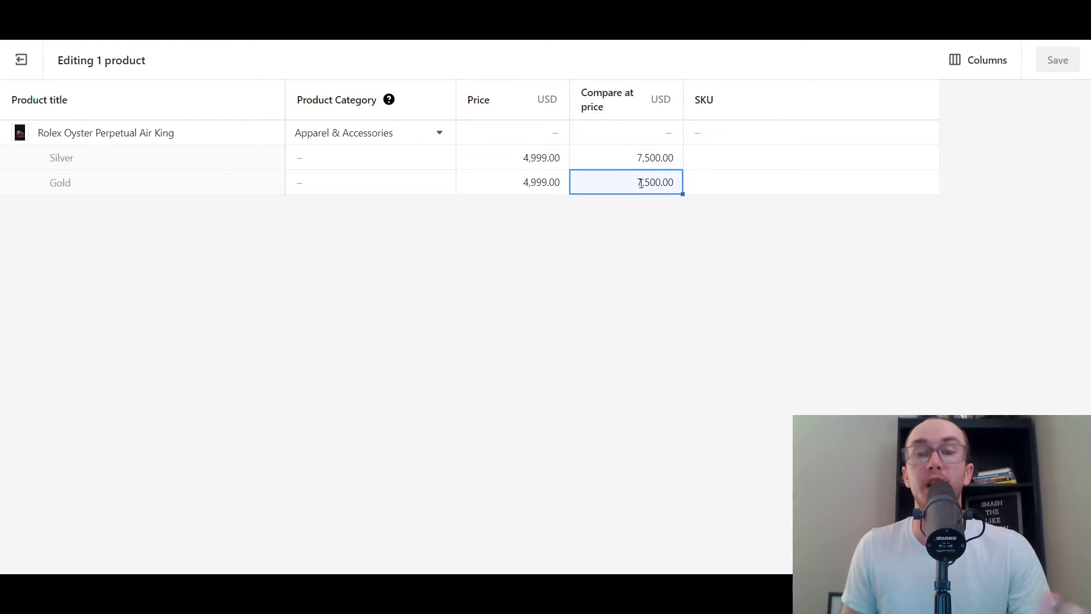
left_click_drag(638, 182, 652, 182)
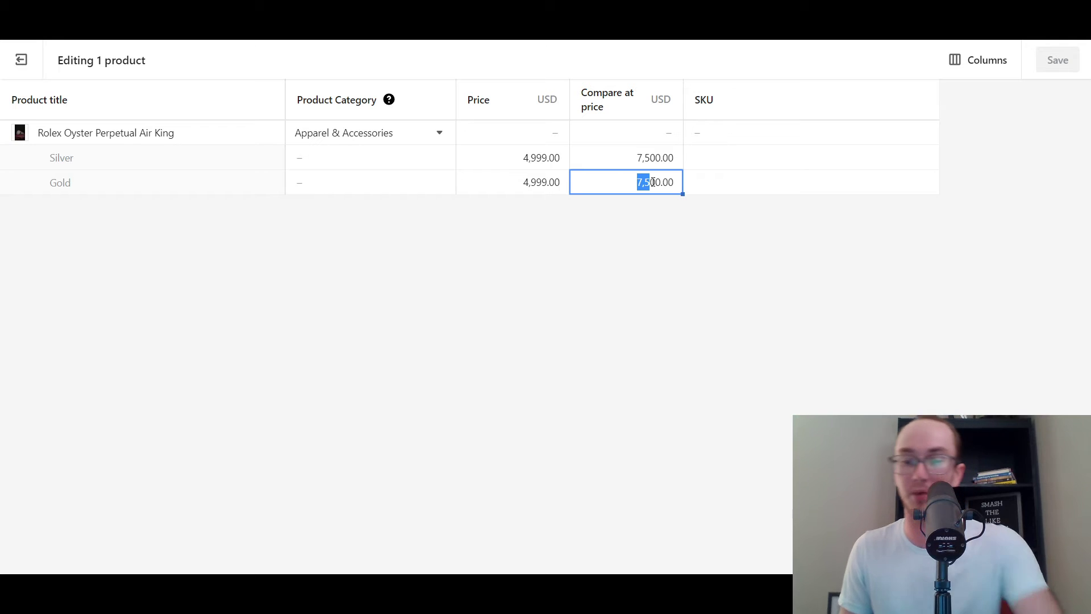
type("9")
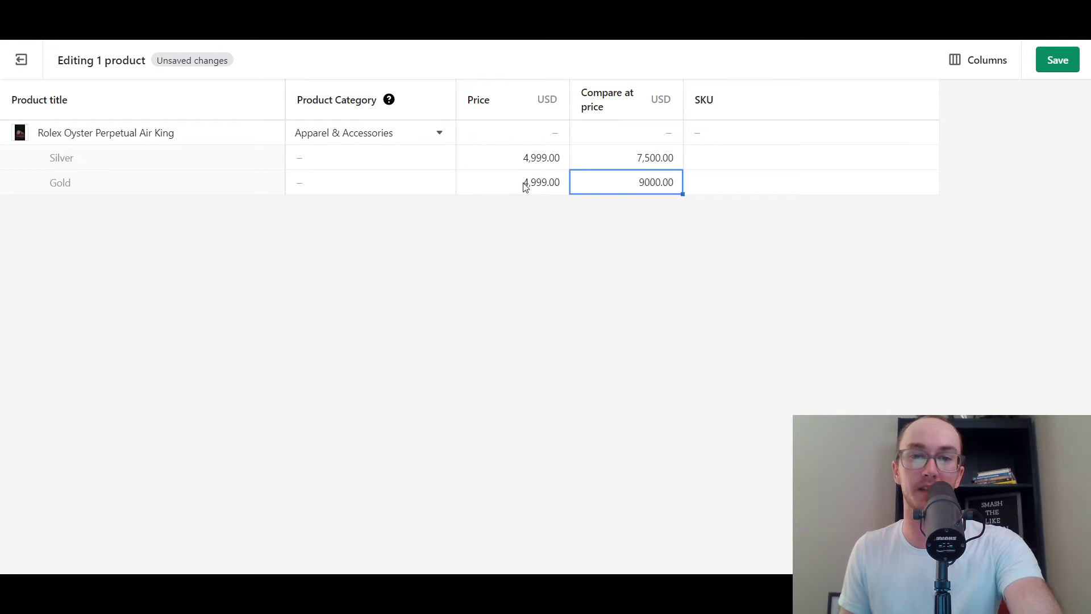
left_click(539, 186)
left_click_drag(521, 186, 537, 185)
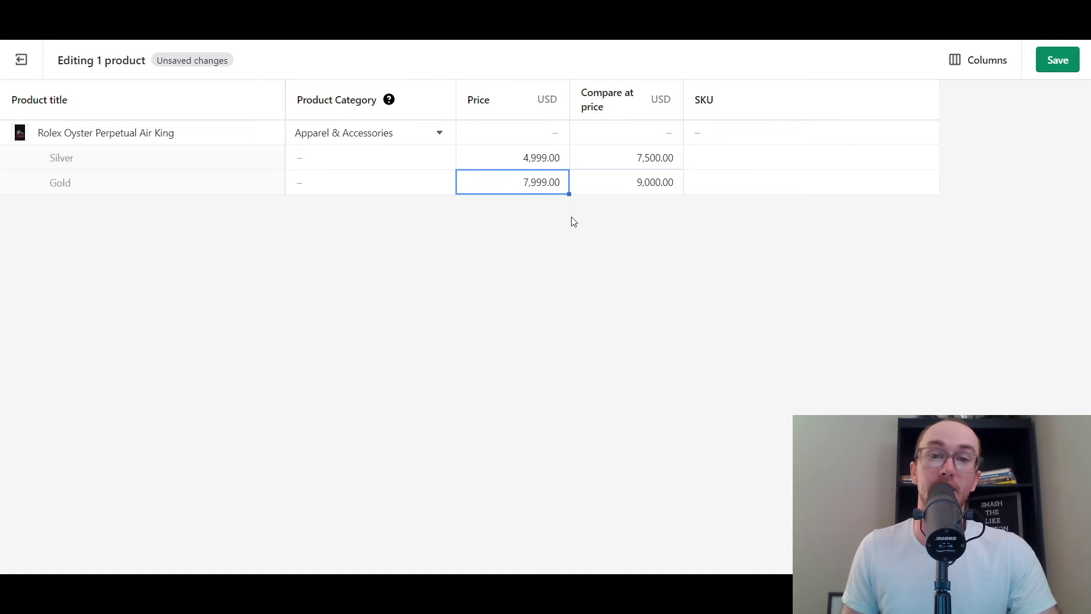
left_click(640, 187)
left_click_drag(642, 185, 634, 186)
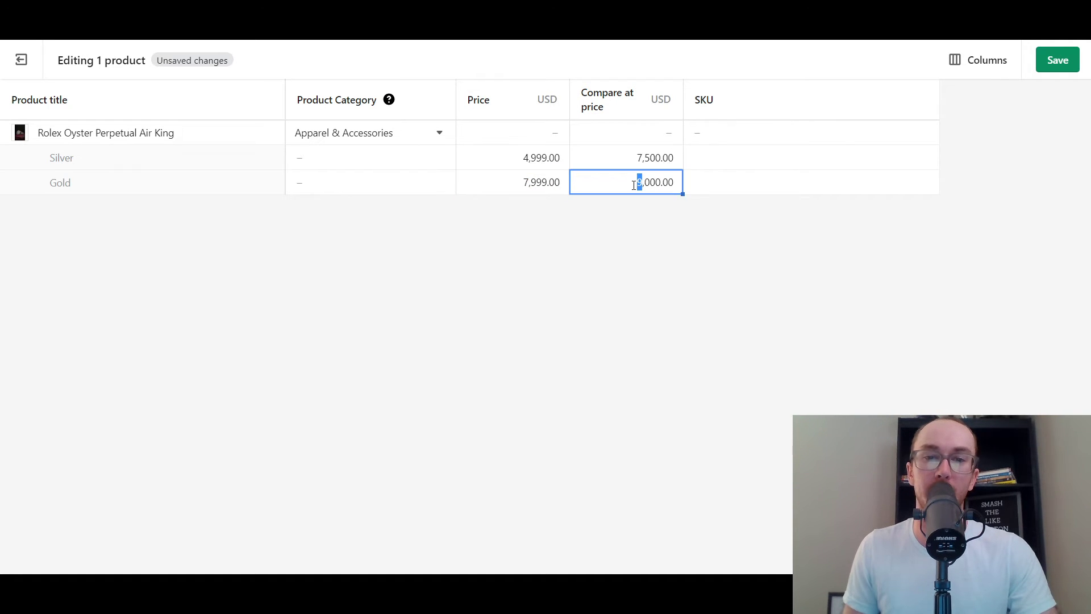
type("12")
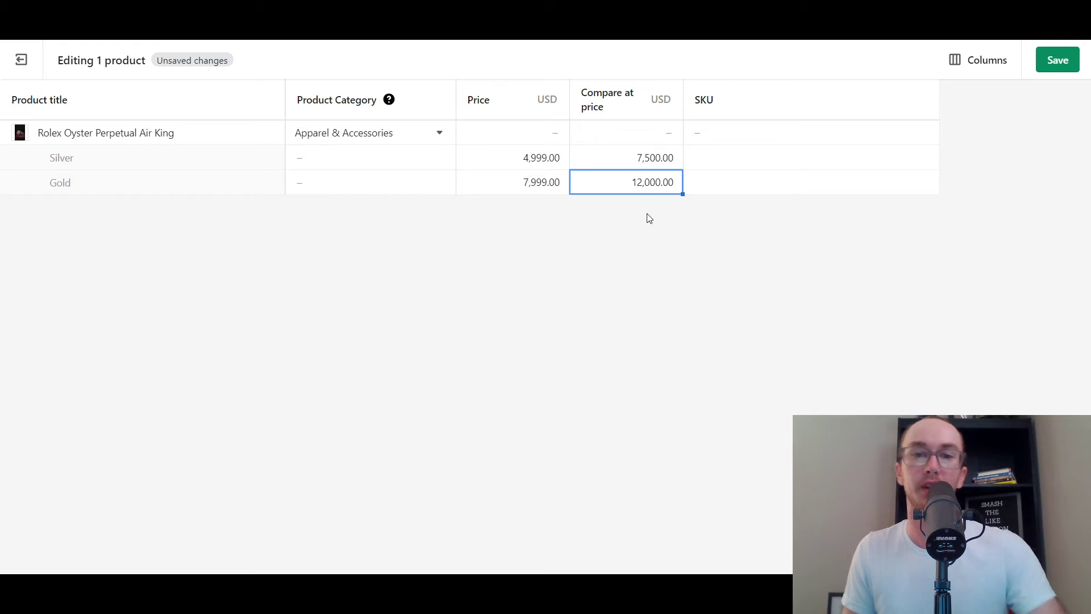
- Save the Gold variant price edits in the bulk editor
left_click(546, 192)
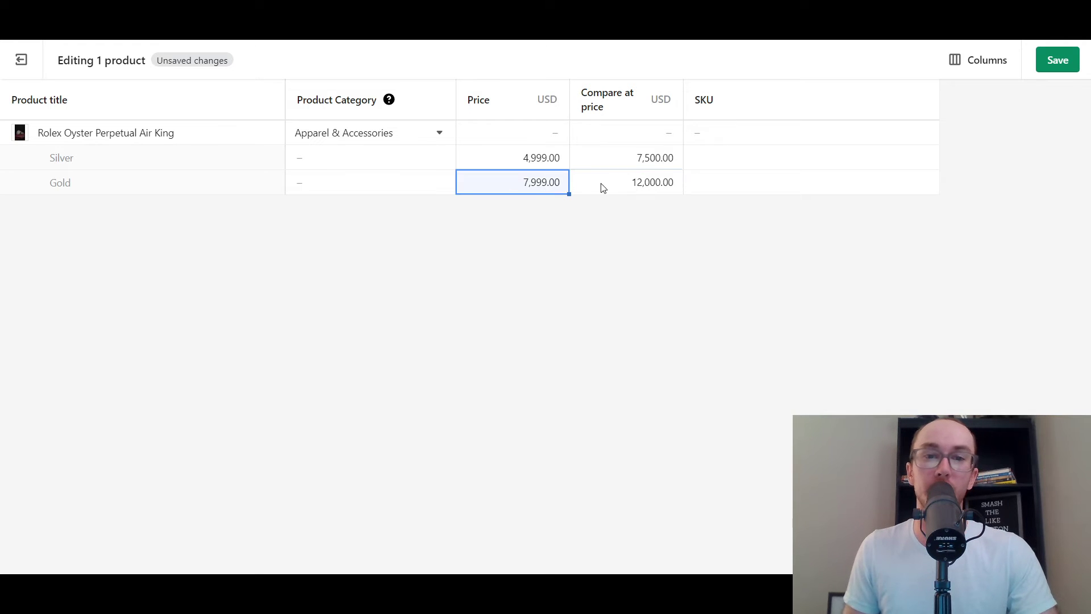
left_click(601, 185)
left_click(1049, 62)
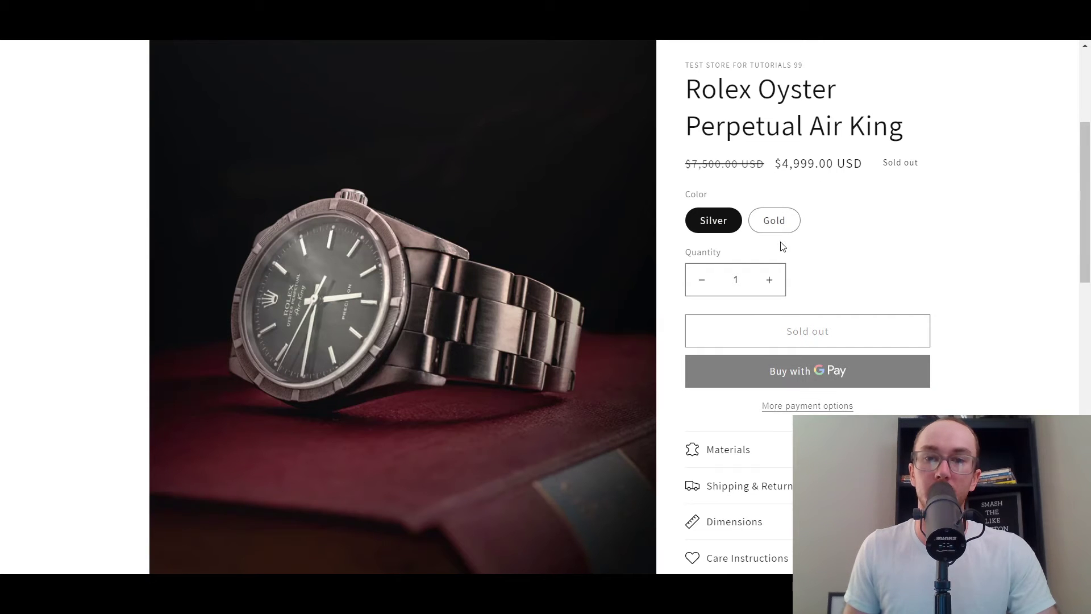
- Compare Gold's $7,999.00 vs $12,000.00 with Silver's $4,999.00 vs $7,500.00 on the storefront
left_click(779, 226)
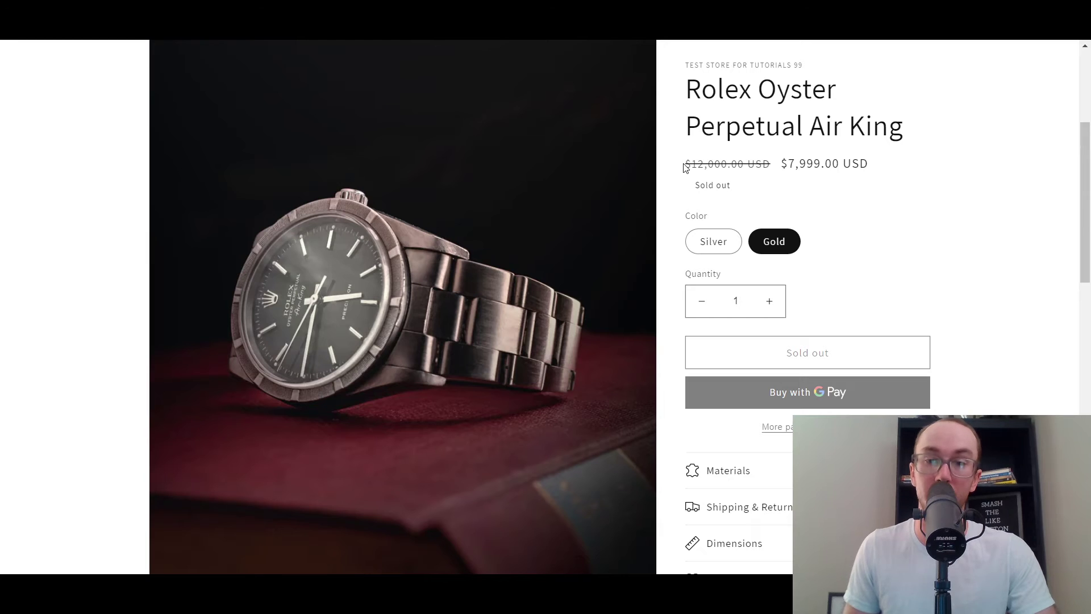
left_click_drag(684, 166, 892, 171)
left_click(771, 163)
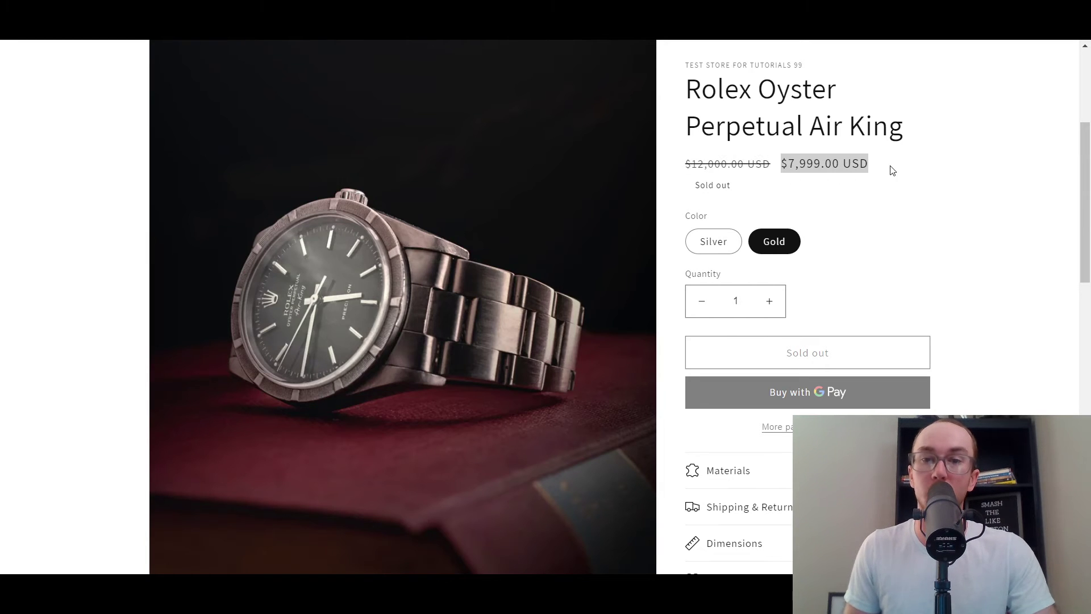
left_click(892, 187)
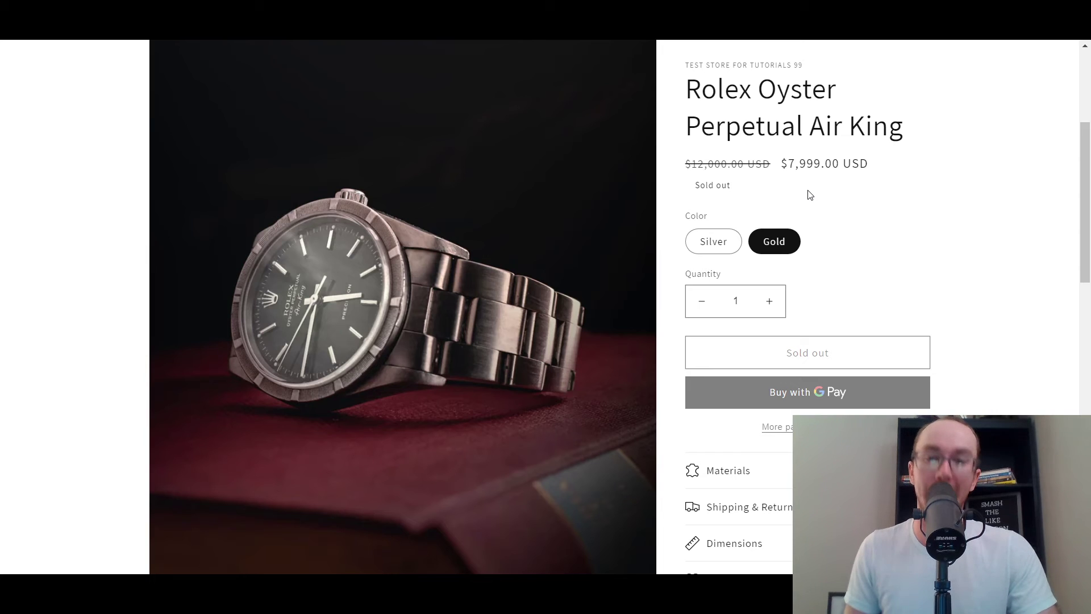
left_click(714, 242)
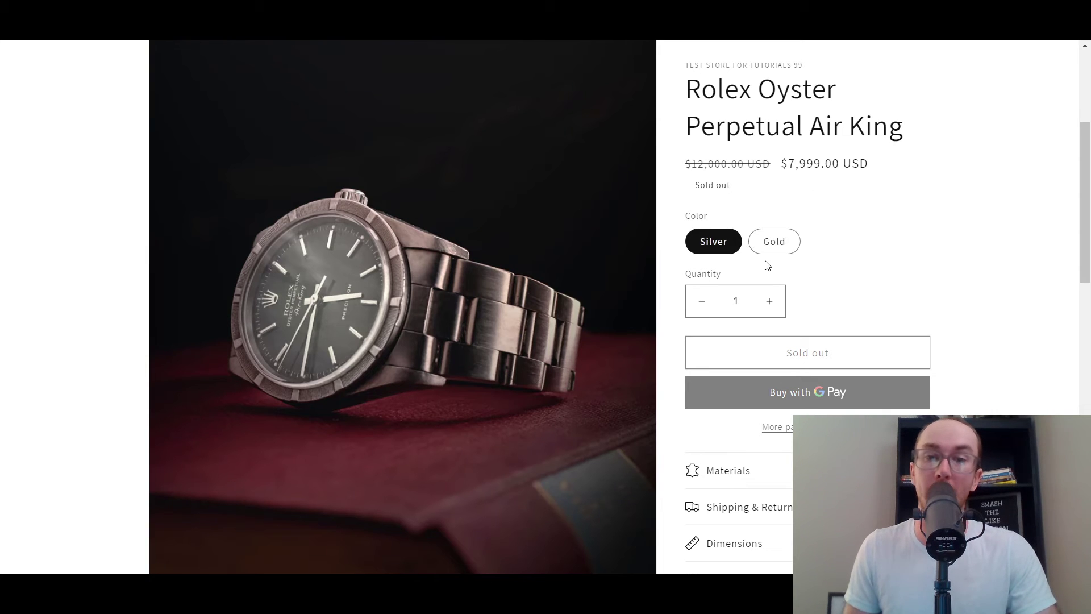
left_click(780, 230)
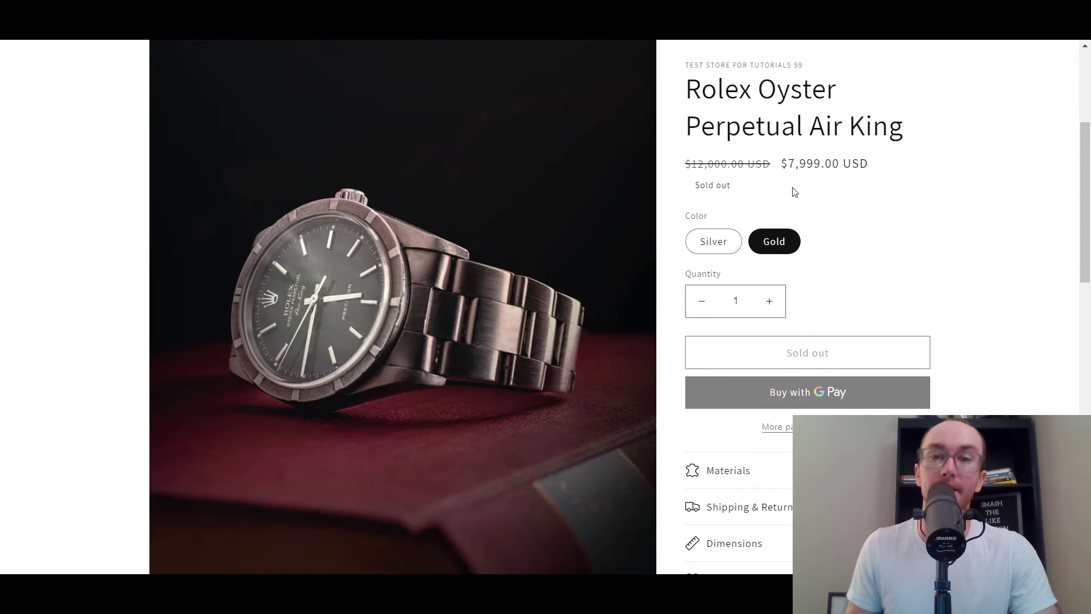
left_click(713, 241)
left_click(784, 229)
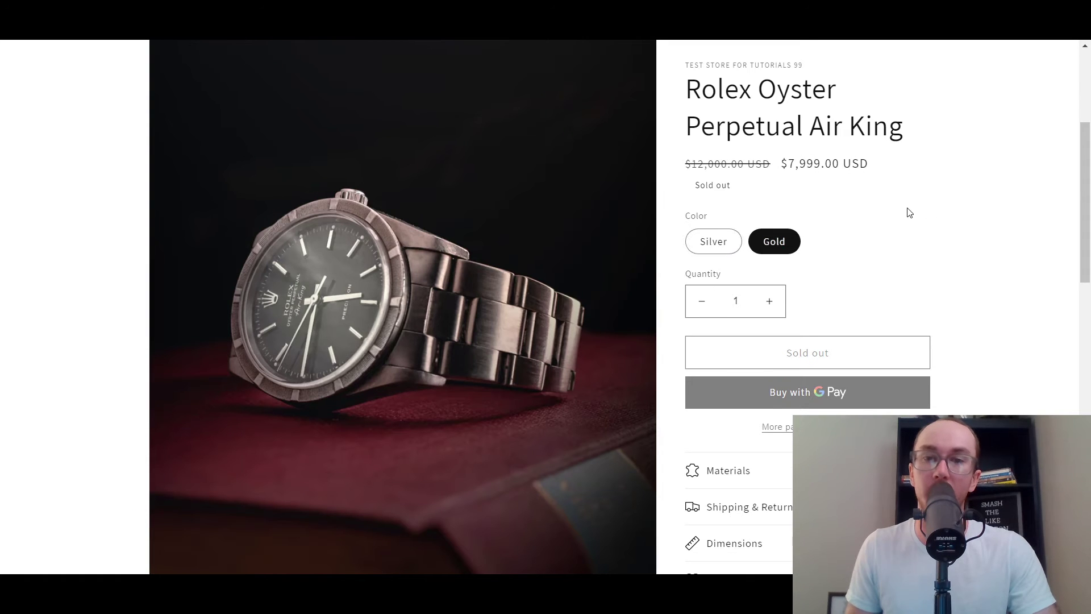
left_click_drag(1078, 190, 748, 172)
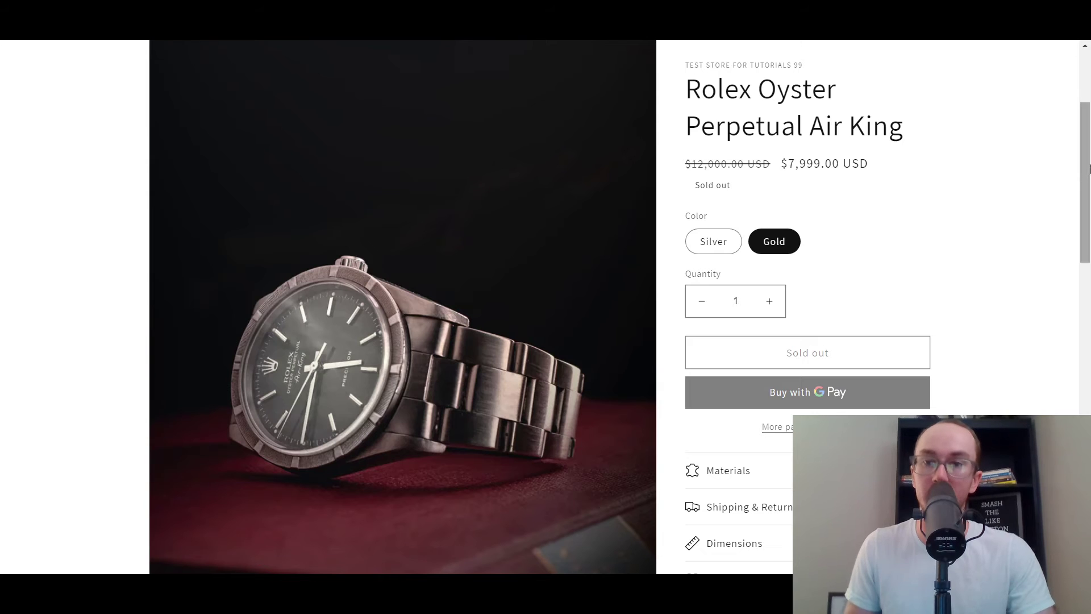